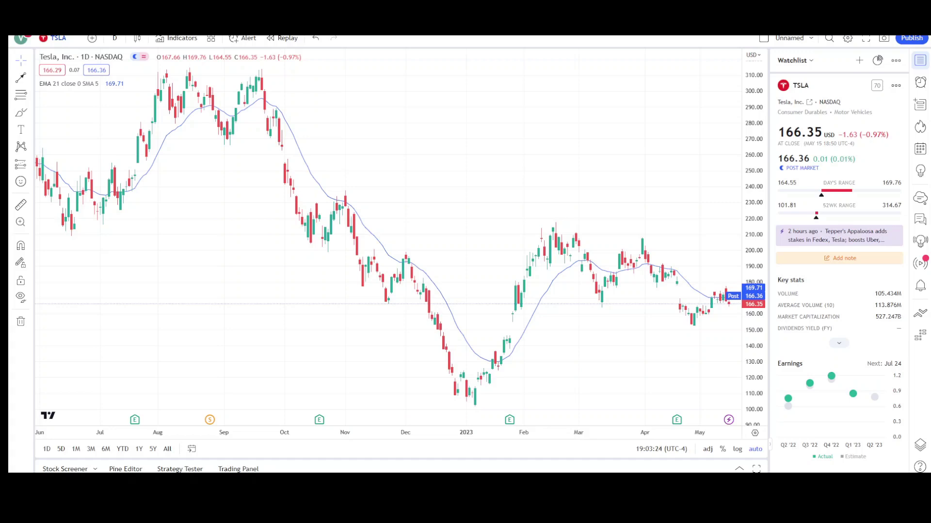
# Step: Draw a parallel channel along the decline from 21 Sep to 20 Oct 2022 and fill it yellow
pyautogui.moveTo(565, 156); pyautogui.dragTo(465, 161)
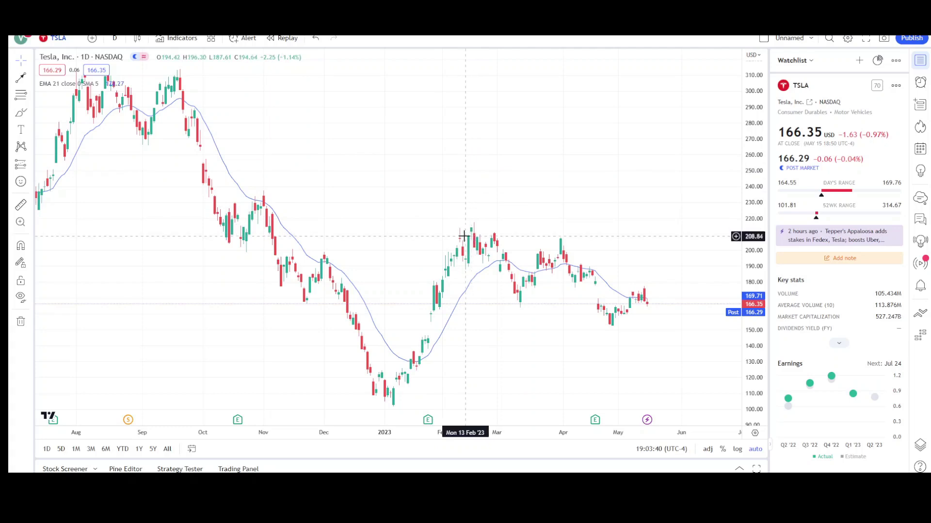
pyautogui.hscroll(2, 468, 193)
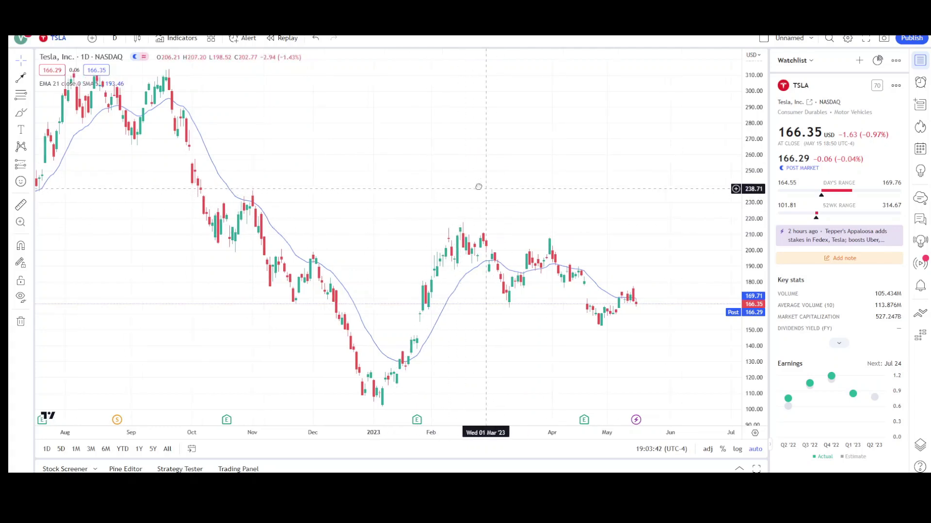
pyautogui.click(30, 78)
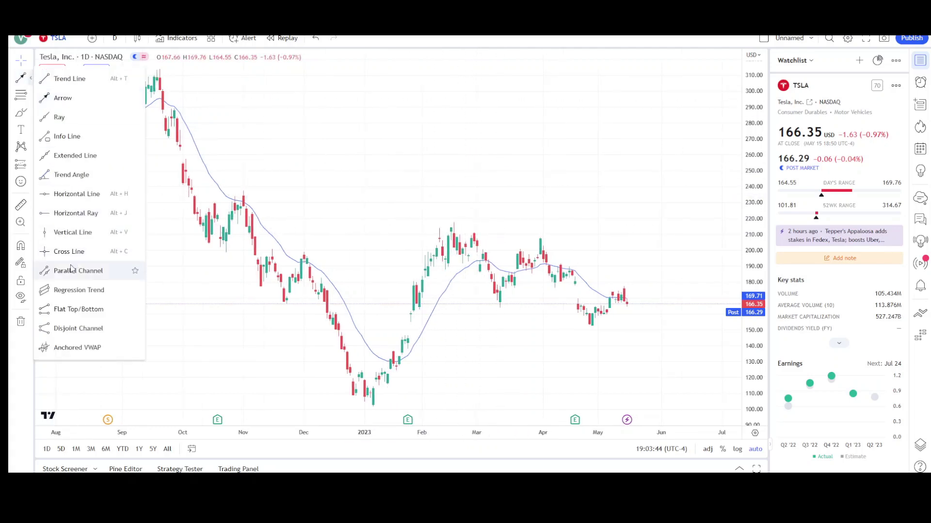
pyautogui.click(76, 271)
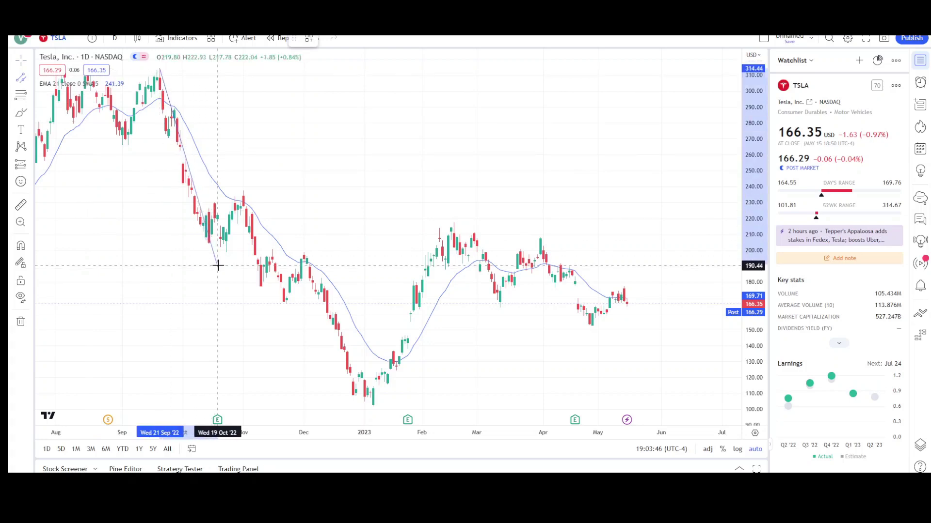
pyautogui.moveTo(217, 262); pyautogui.dragTo(221, 265)
pyautogui.click(221, 310)
pyautogui.click(345, 39)
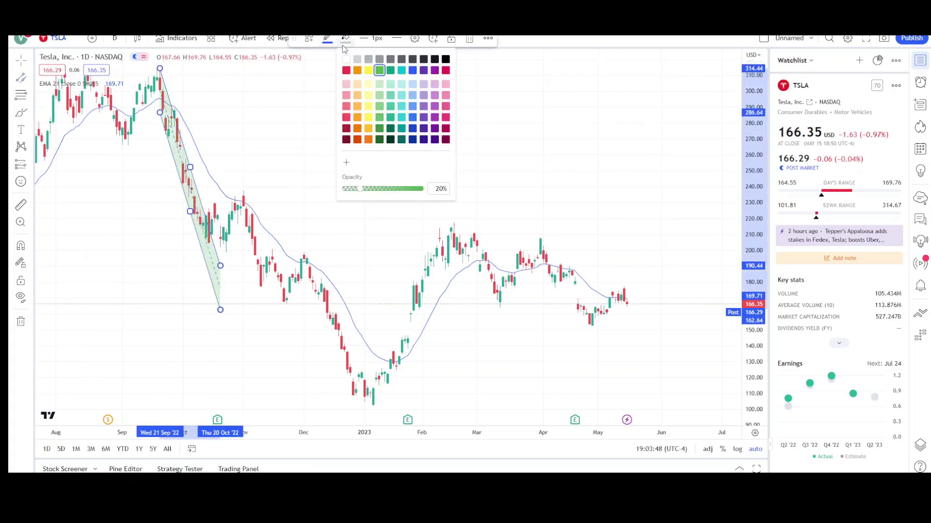
pyautogui.click(368, 70)
pyautogui.click(226, 158)
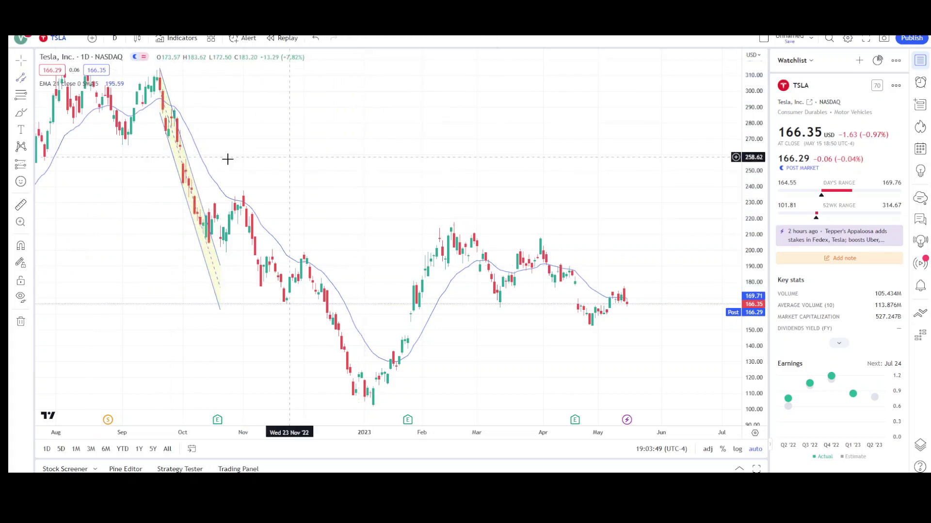
# Step: Draw an arrow from the 1 Nov 2022 high to the 21 Nov low and move it onto the December decline
pyautogui.click(29, 78)
pyautogui.click(62, 99)
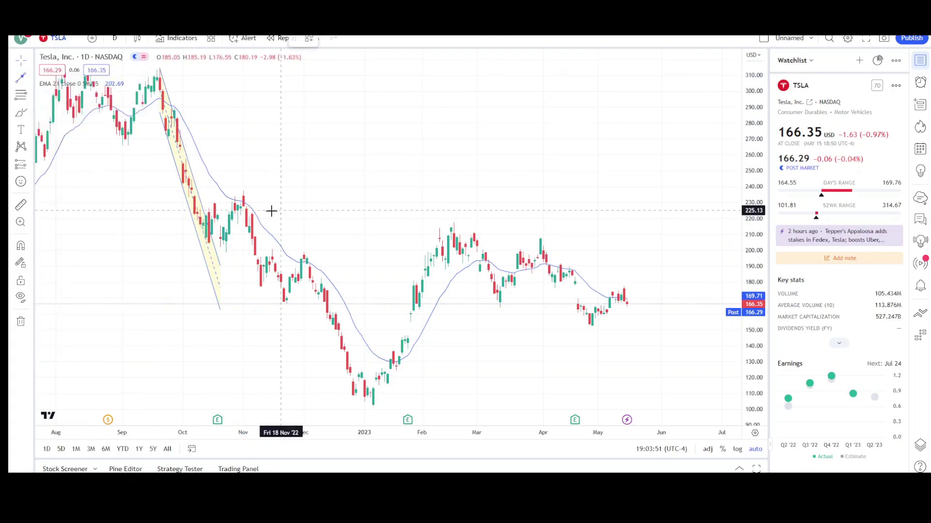
pyautogui.click(243, 191)
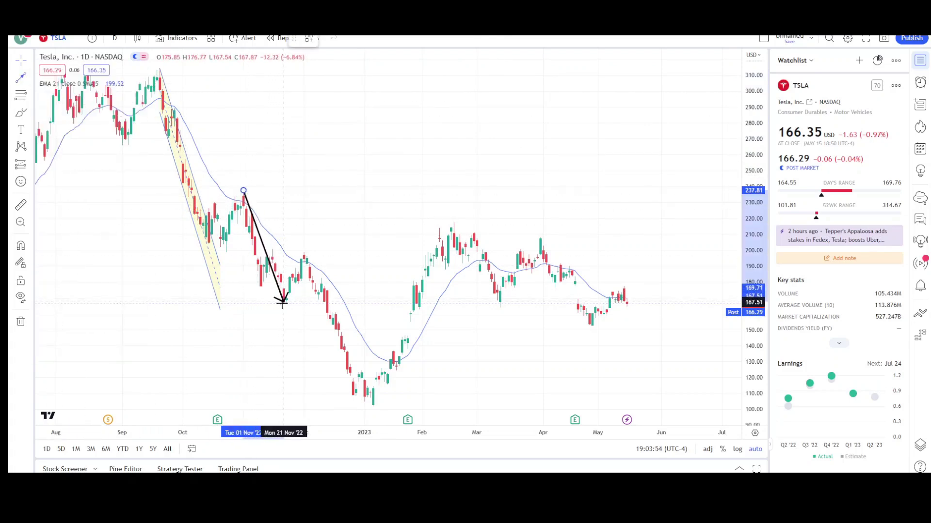
pyautogui.click(284, 301)
pyautogui.moveTo(268, 260); pyautogui.dragTo(344, 341)
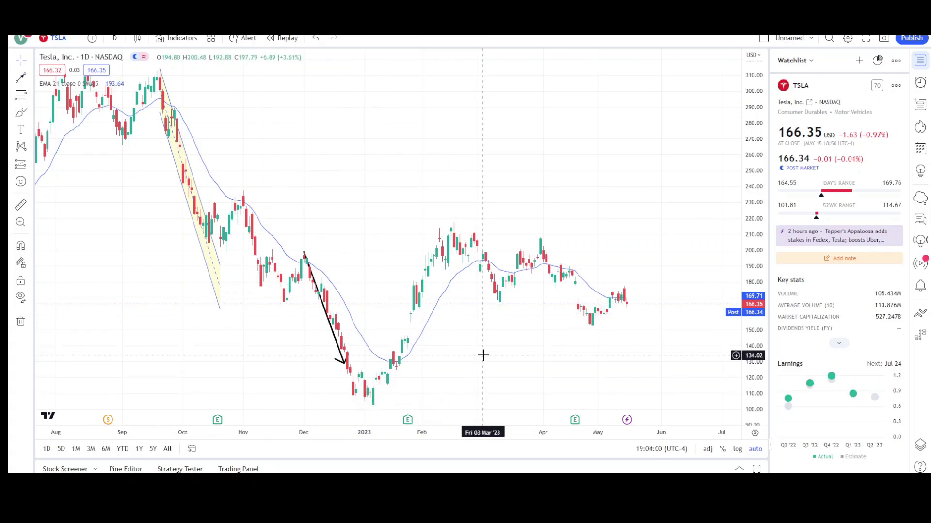
# Step: Draw a parallel channel along the rally, starting at the January 2023 low on 9 Jan and ending on 2 Mar
pyautogui.moveTo(482, 355); pyautogui.dragTo(420, 345)
pyautogui.click(32, 79)
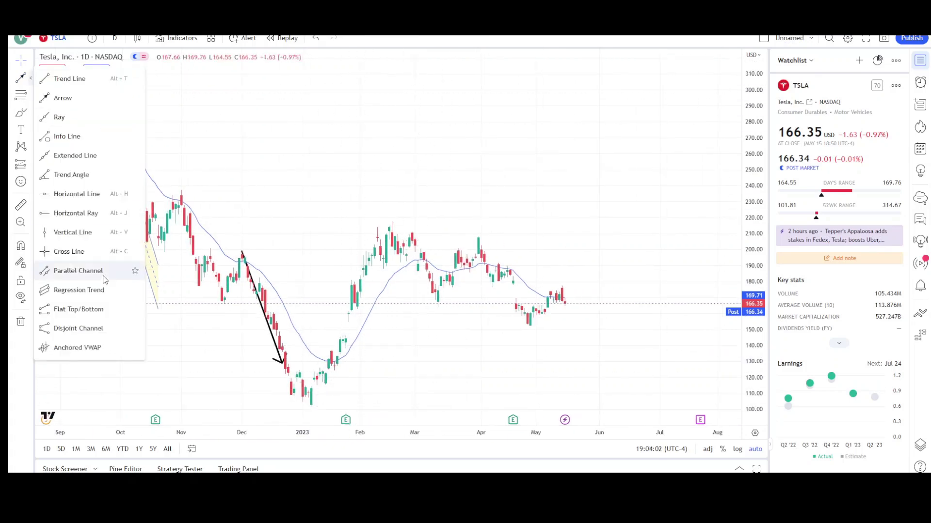
pyautogui.click(103, 277)
pyautogui.moveTo(752, 218); pyautogui.dragTo(752, 228)
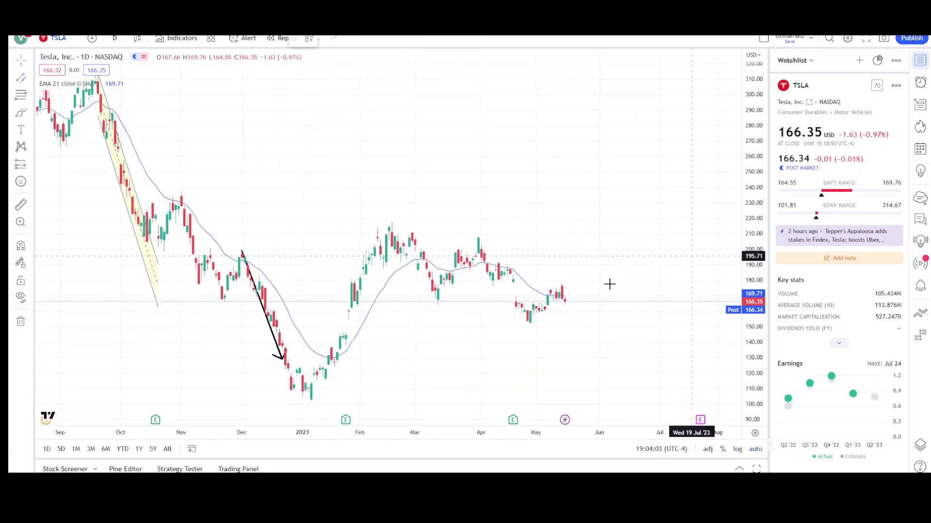
pyautogui.click(324, 385)
pyautogui.click(418, 188)
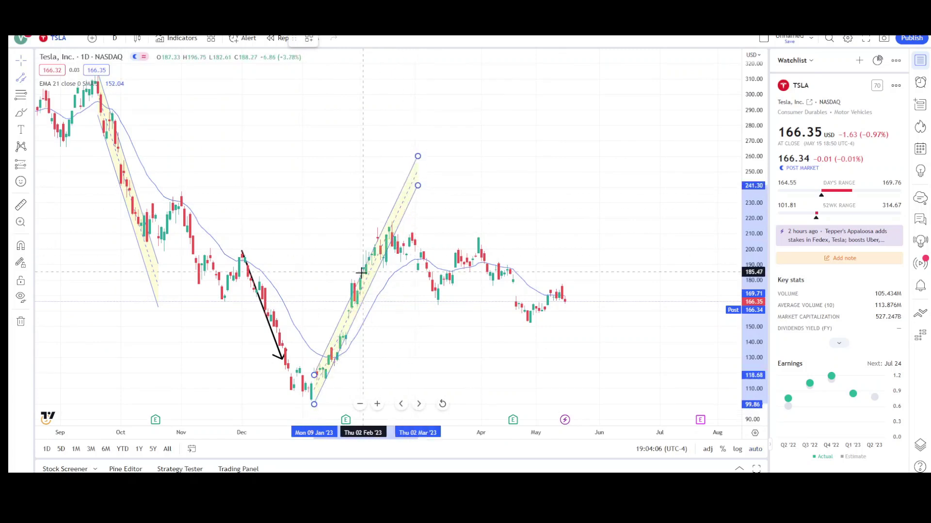
pyautogui.click(356, 275)
# Step: Lower the rising channel's lower end point to about 233 and widen the channel upward to enclose the rally's candles
pyautogui.moveTo(418, 186); pyautogui.dragTo(417, 198)
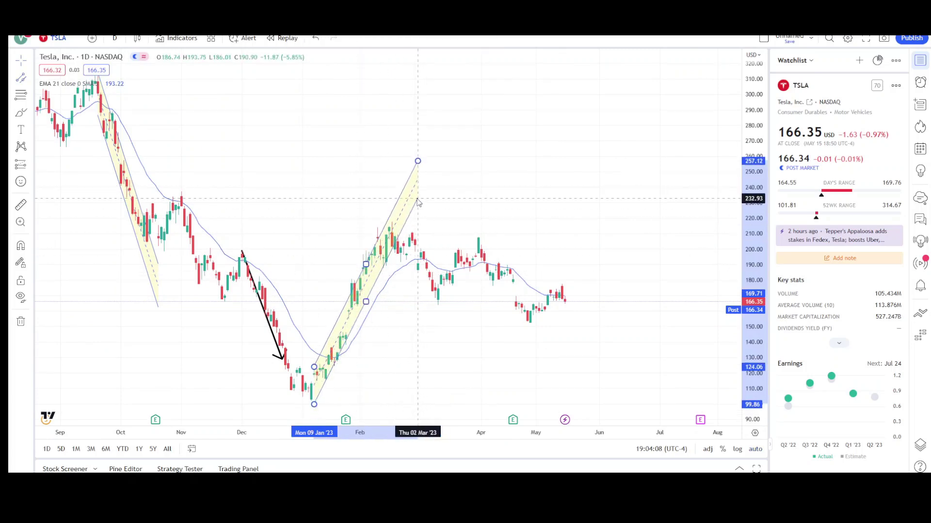
pyautogui.moveTo(366, 265); pyautogui.dragTo(365, 257)
pyautogui.click(388, 359)
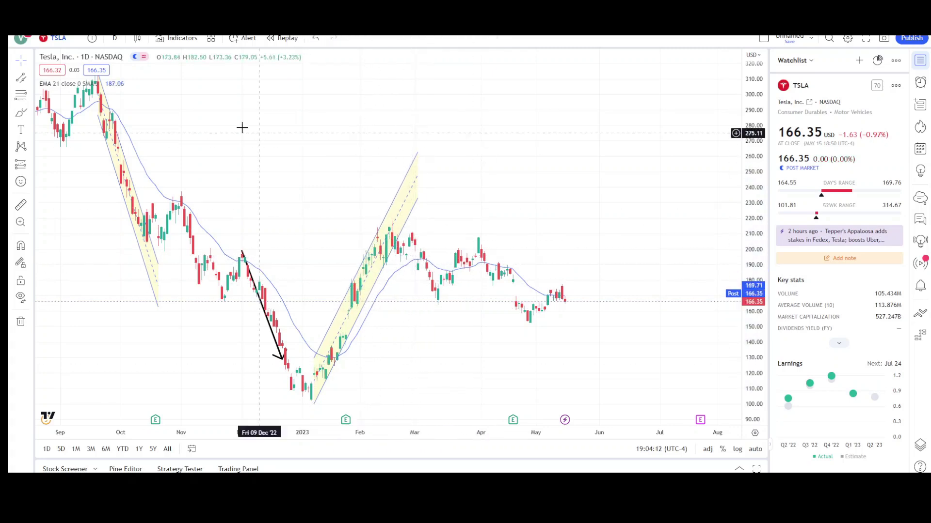
# Step: Draw an arrow from the 14 Mar 2023 low at 163.45 up to the 31 Mar high at 207.49
pyautogui.click(30, 80)
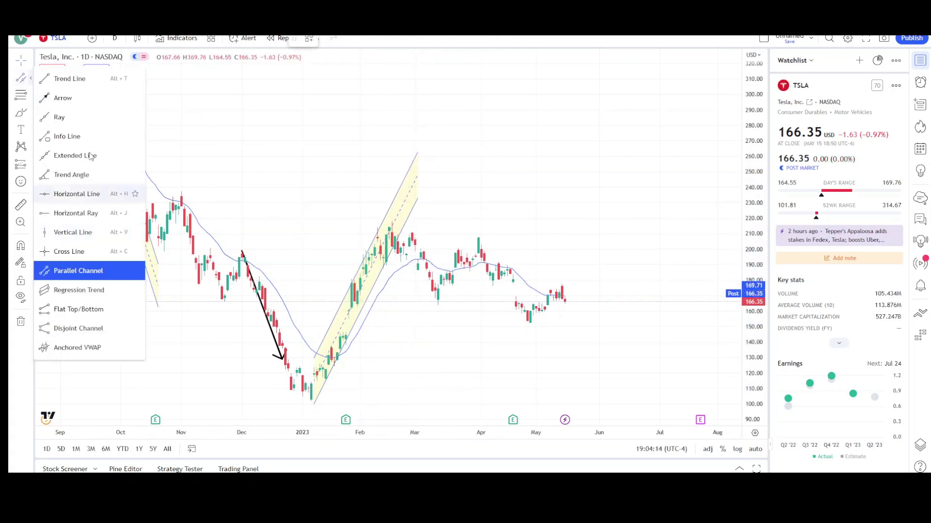
pyautogui.click(74, 96)
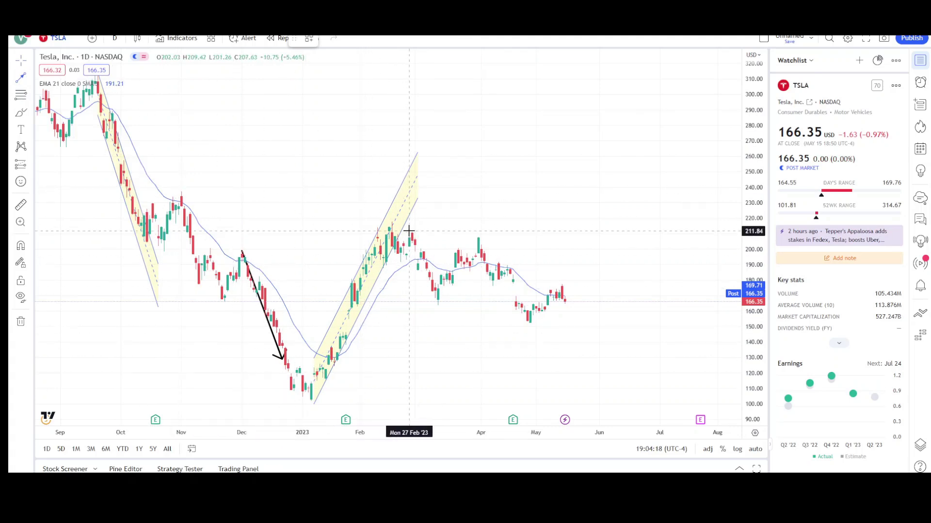
pyautogui.click(440, 306)
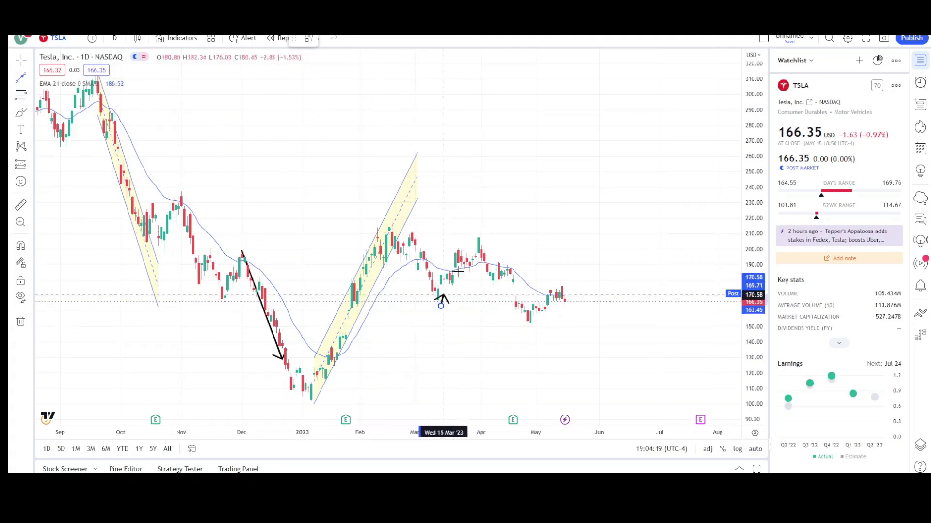
pyautogui.click(478, 238)
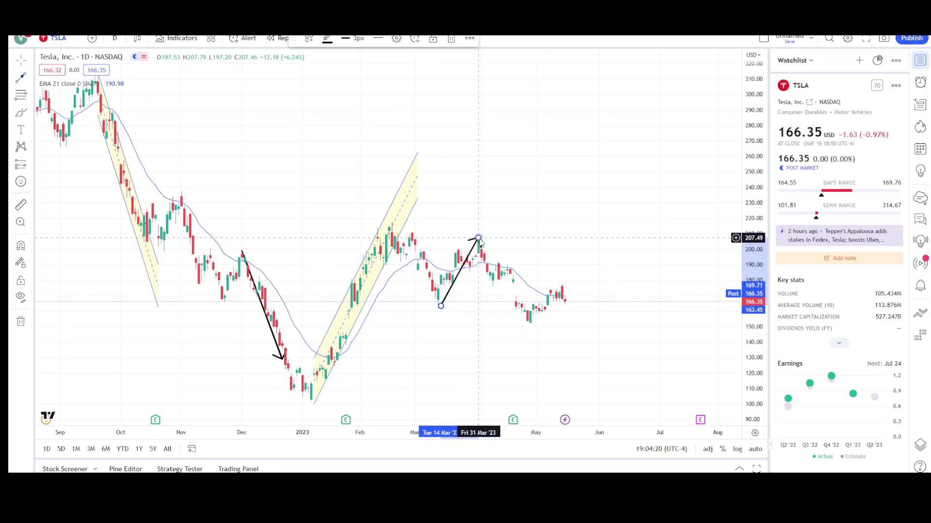
# Step: Draw an arrow from the 16 Feb 2023 high to the 13 Mar low and move it onto the April decline
pyautogui.click(22, 78)
pyautogui.click(391, 224)
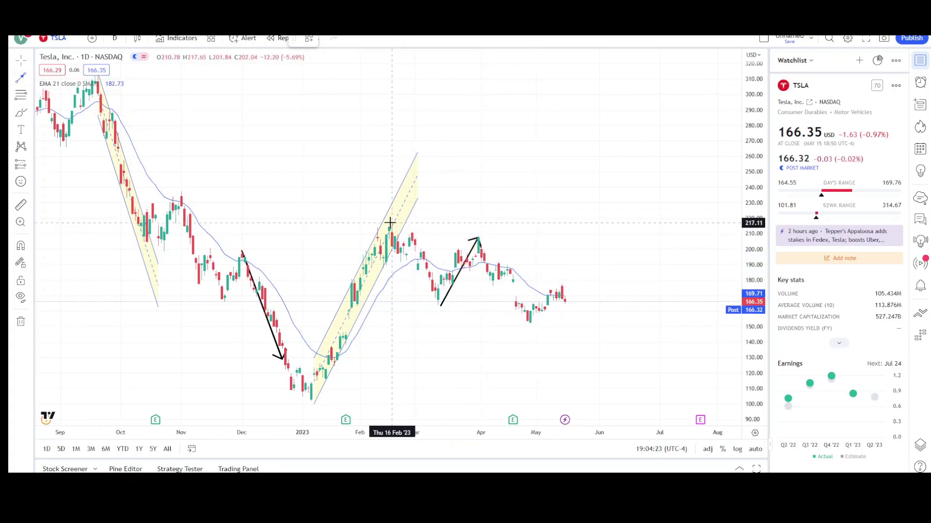
pyautogui.click(438, 306)
pyautogui.moveTo(421, 275); pyautogui.dragTo(548, 292)
# Step: Place the rising arrow at the late-April low to project the next upswing, and return it to the March rally
pyautogui.click(503, 308)
pyautogui.click(551, 293)
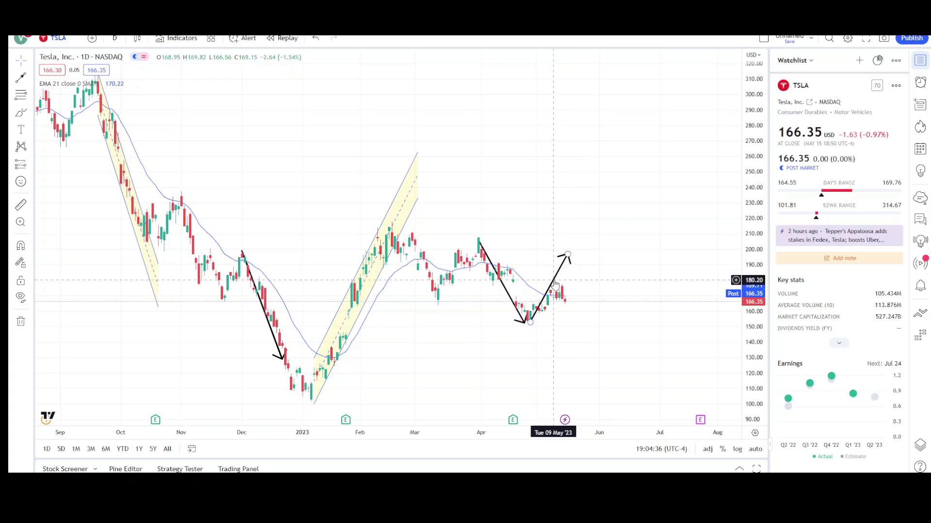
pyautogui.moveTo(555, 283); pyautogui.dragTo(466, 267)
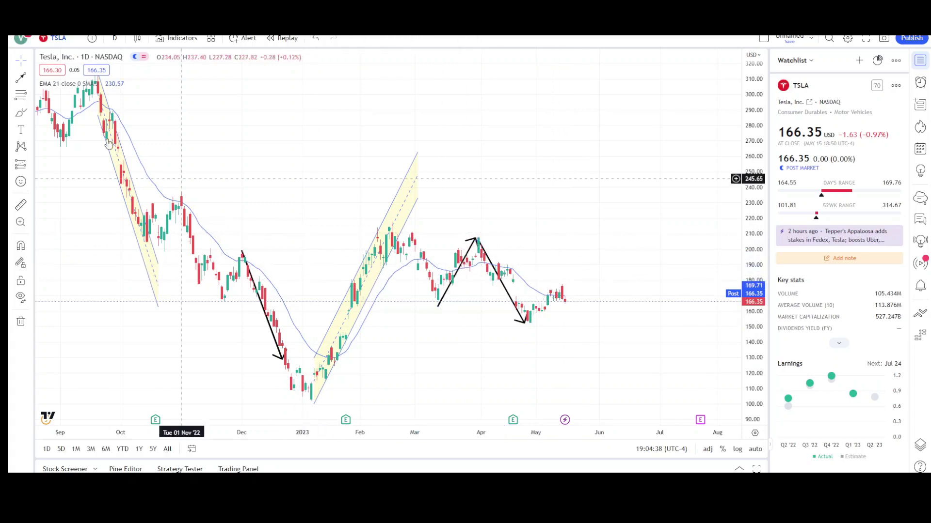
# Step: Add a horizontal line at 206.87, level with the late-March high
pyautogui.click(30, 79)
pyautogui.click(72, 194)
pyautogui.scroll(-3, 311, 257)
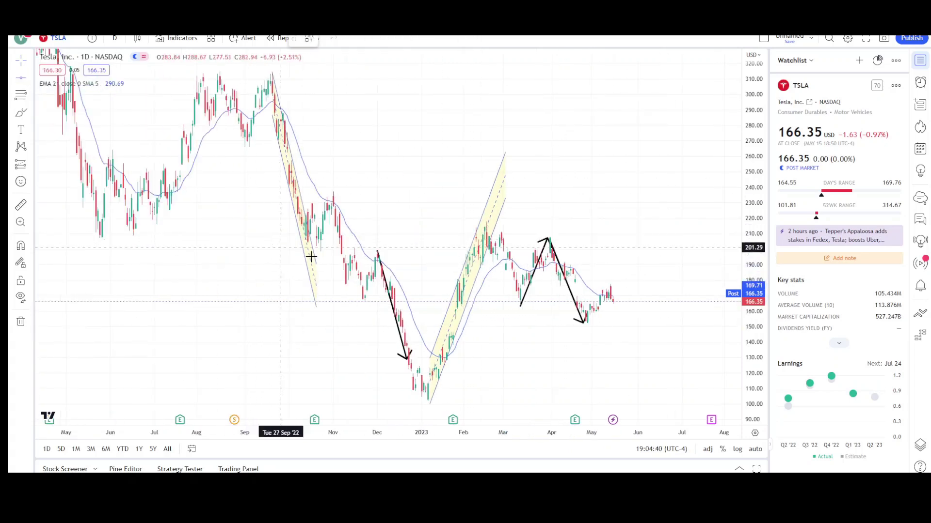
pyautogui.click(380, 238)
pyautogui.scroll(-3, 362, 202)
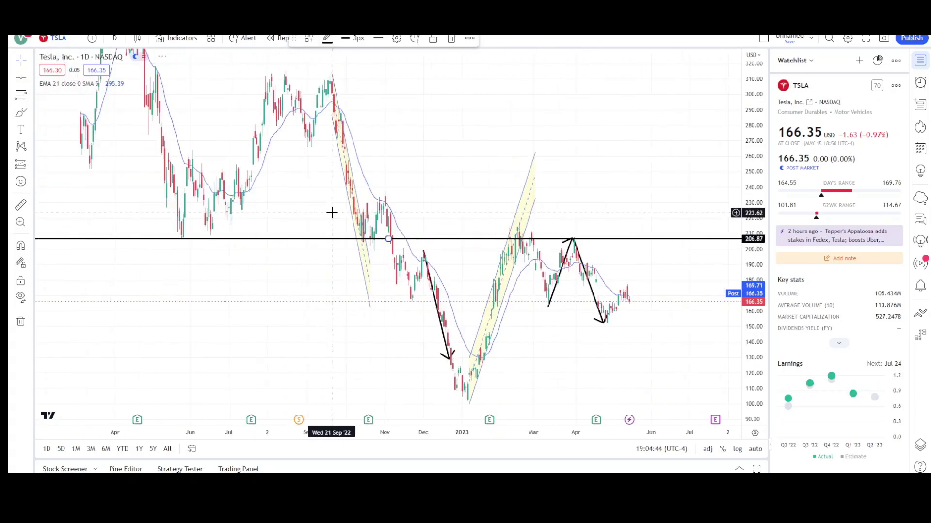
pyautogui.scroll(2, 375, 240)
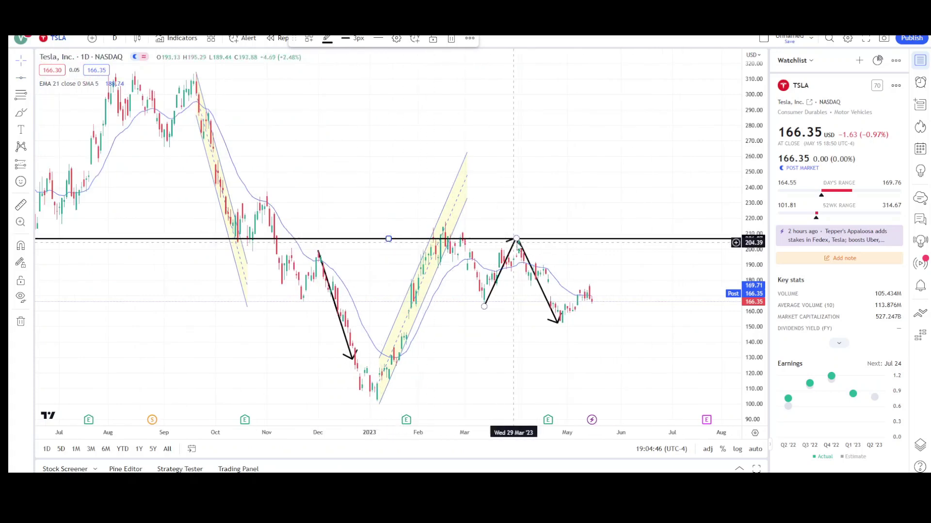
pyautogui.scroll(1, 513, 241)
pyautogui.scroll(1, 621, 299)
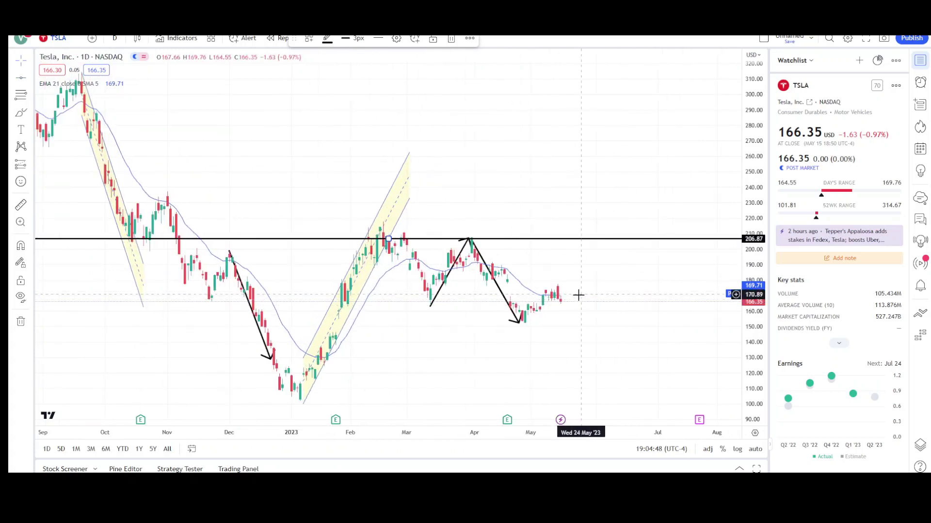
# Step: Project the March rally from the late-April low by moving the rising arrow there, and put it back on the March rally
pyautogui.moveTo(576, 306); pyautogui.dragTo(555, 307)
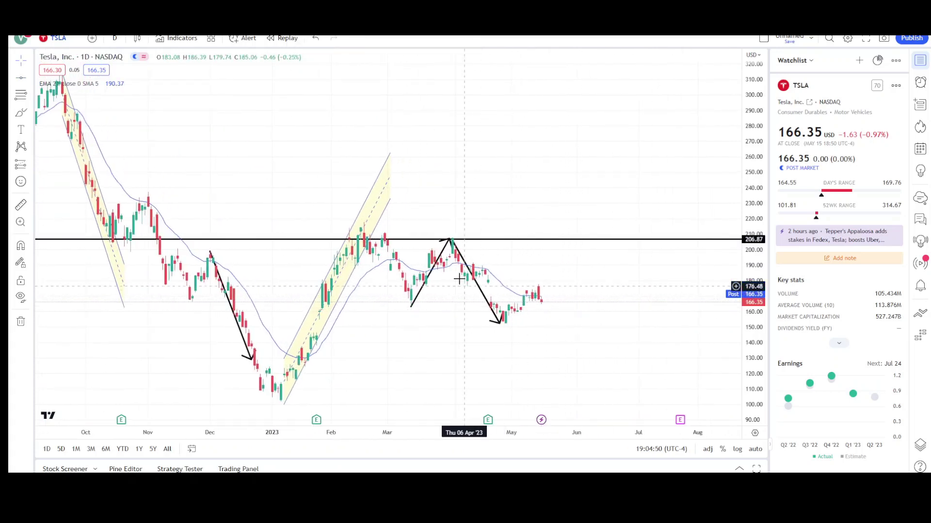
pyautogui.moveTo(429, 271)
pyautogui.mouseDown()
pyautogui.moveTo(525, 285)
pyautogui.moveTo(431, 271)
pyautogui.mouseUp()
pyautogui.click(581, 306)
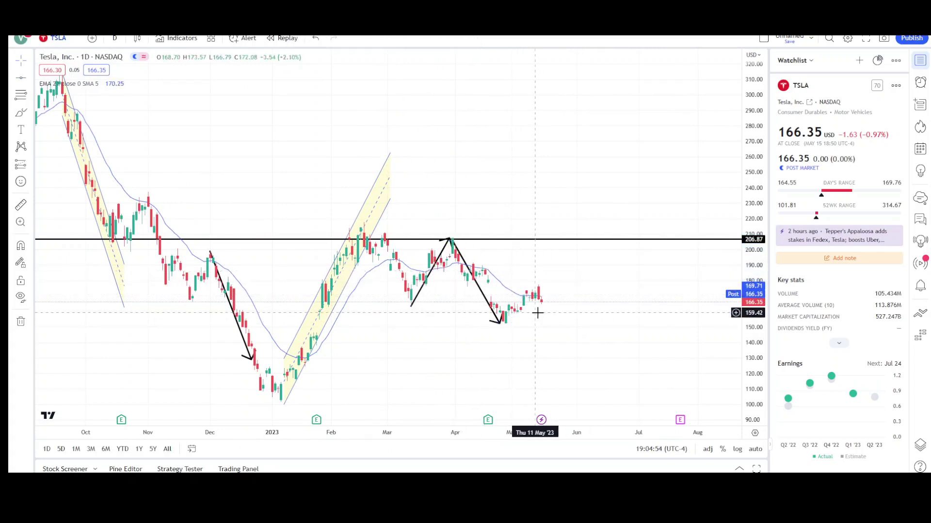
pyautogui.moveTo(429, 271); pyautogui.dragTo(524, 286)
pyautogui.click(552, 292)
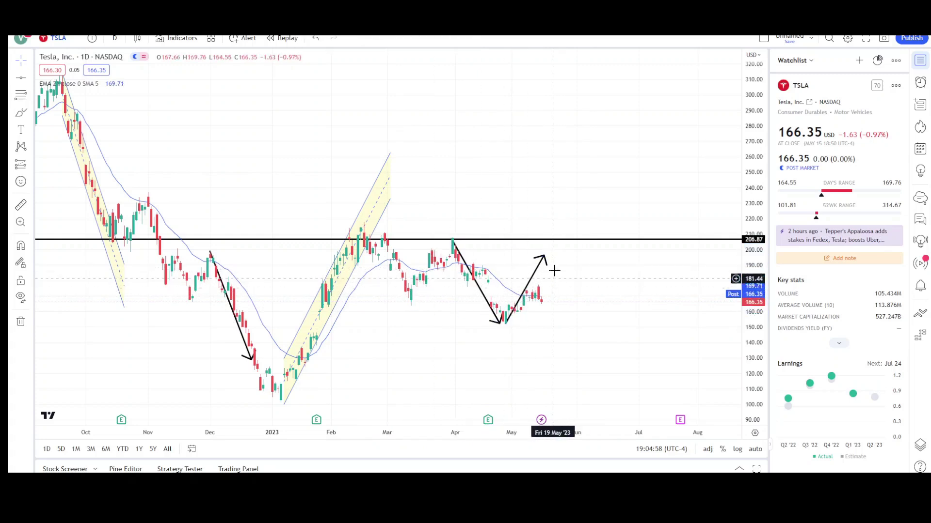
pyautogui.scroll(4, 550, 297)
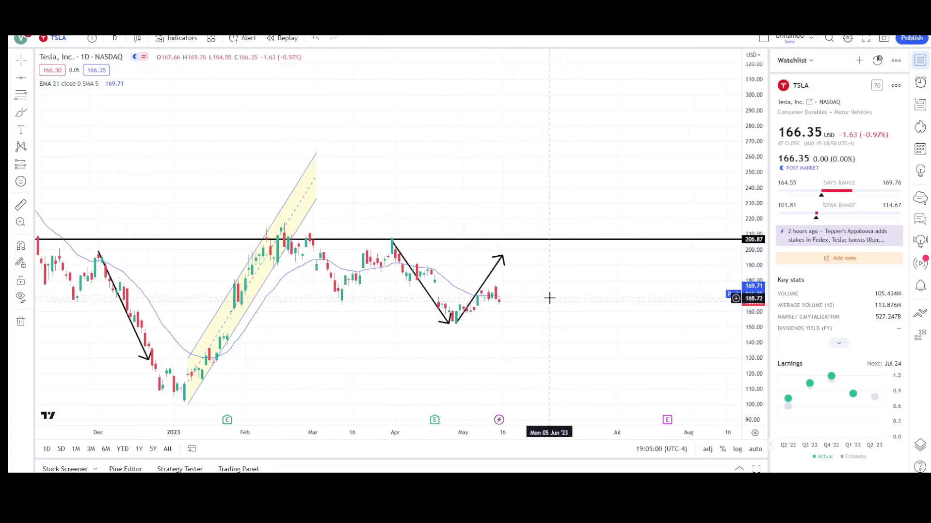
pyautogui.scroll(-4, 448, 303)
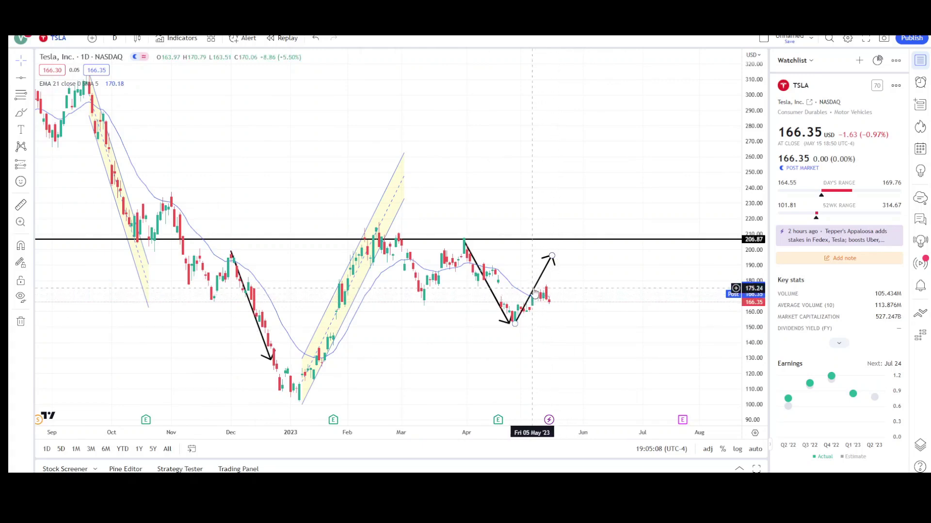
pyautogui.moveTo(533, 289); pyautogui.dragTo(444, 269)
# Step: Brush a red circle around the late-January gap, underline the late-April low and connect both with a roughly horizontal stroke
pyautogui.click(21, 112)
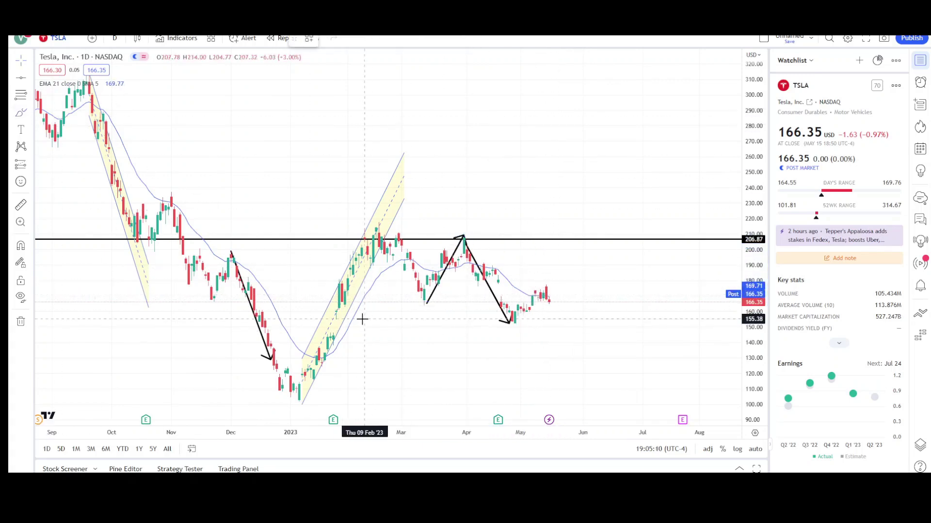
pyautogui.moveTo(342, 314)
pyautogui.mouseDown()
pyautogui.moveTo(328, 313)
pyautogui.moveTo(333, 306)
pyautogui.mouseUp()
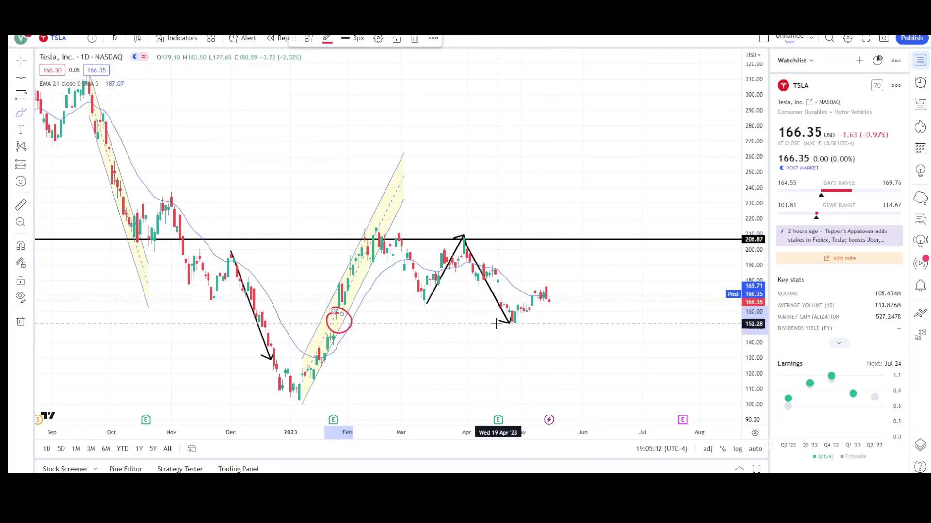
pyautogui.moveTo(501, 322); pyautogui.dragTo(533, 318)
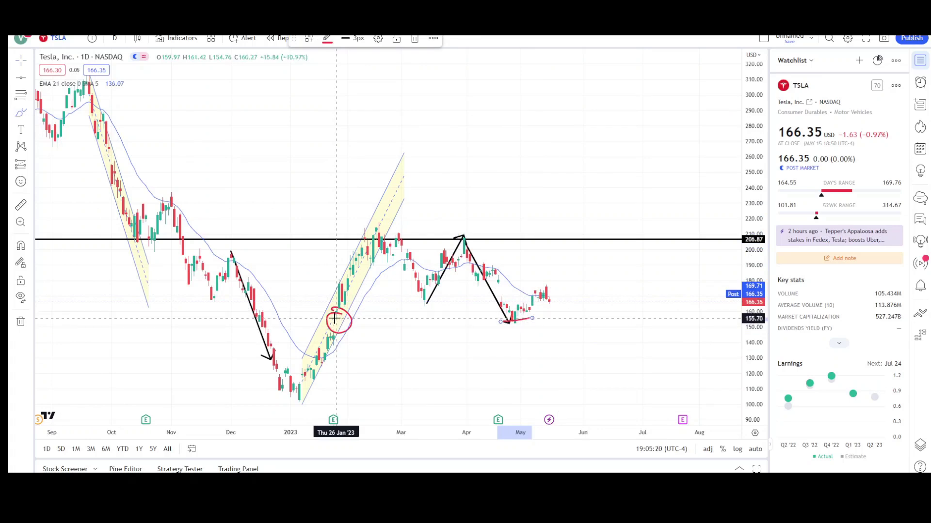
pyautogui.moveTo(335, 318)
pyautogui.mouseDown()
pyautogui.moveTo(530, 319)
pyautogui.moveTo(506, 319)
pyautogui.mouseUp()
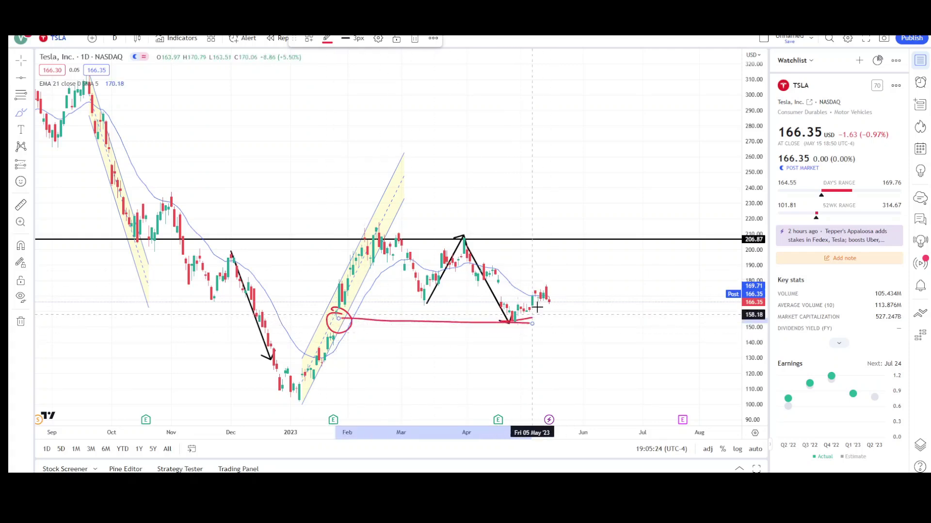
pyautogui.scroll(5, 535, 301)
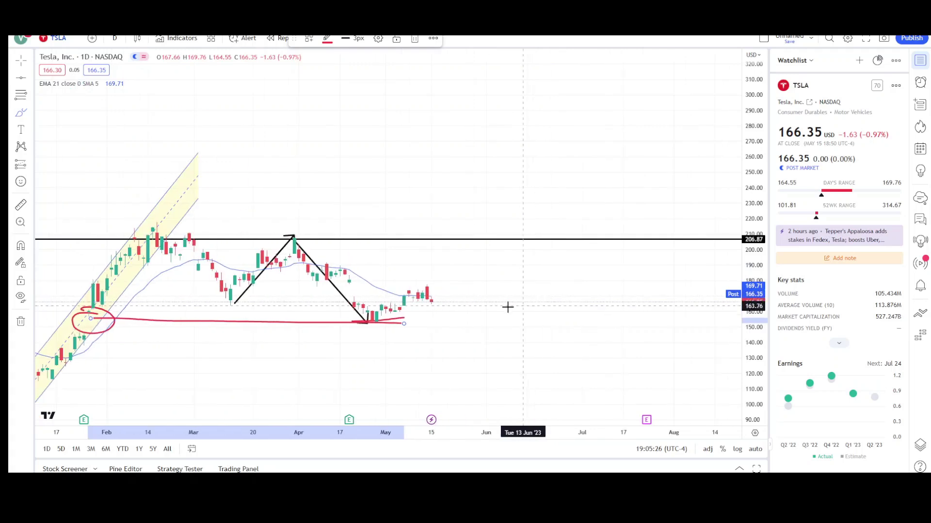
# Step: Draw a parallel channel around the May consolidation, from about 166 to 176, and adjust it to run from 5 to 22 May 2023
pyautogui.scroll(-2, 443, 278)
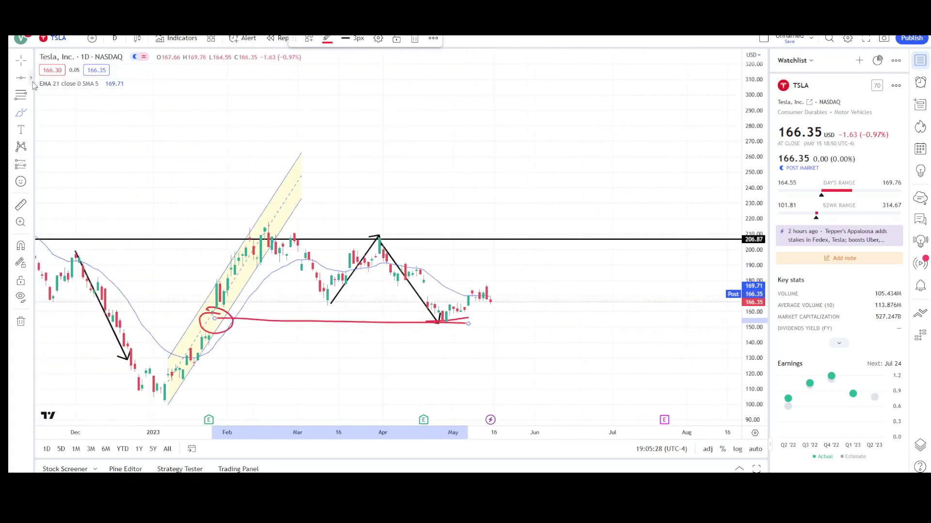
pyautogui.click(31, 79)
pyautogui.click(73, 271)
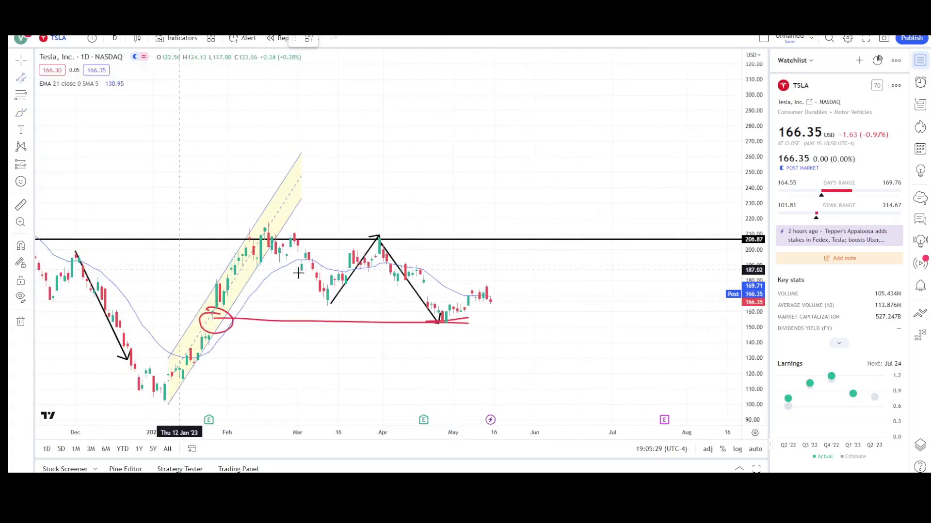
pyautogui.click(466, 302)
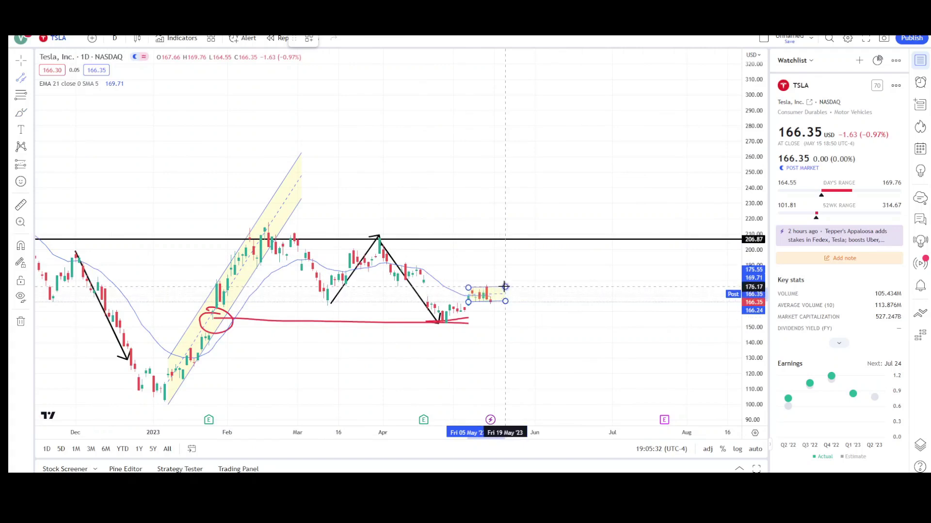
pyautogui.click(505, 287)
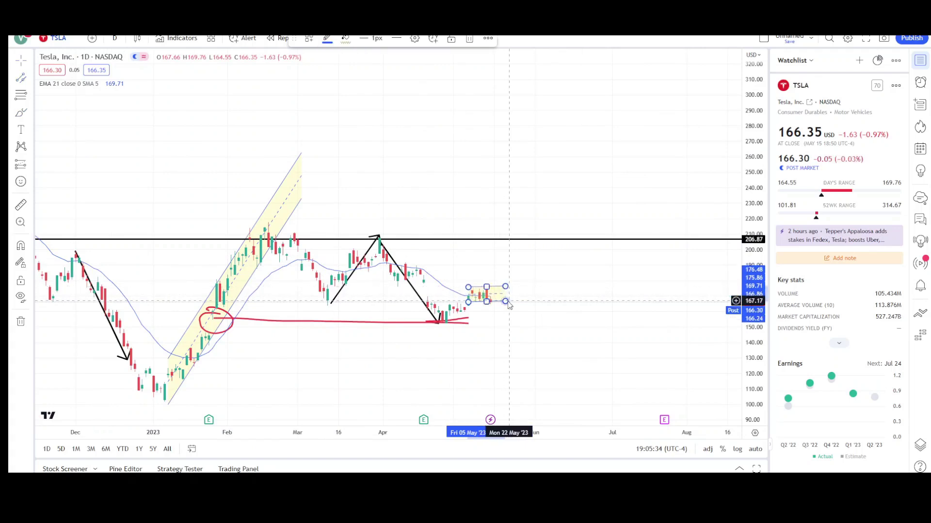
pyautogui.moveTo(507, 304); pyautogui.dragTo(509, 305)
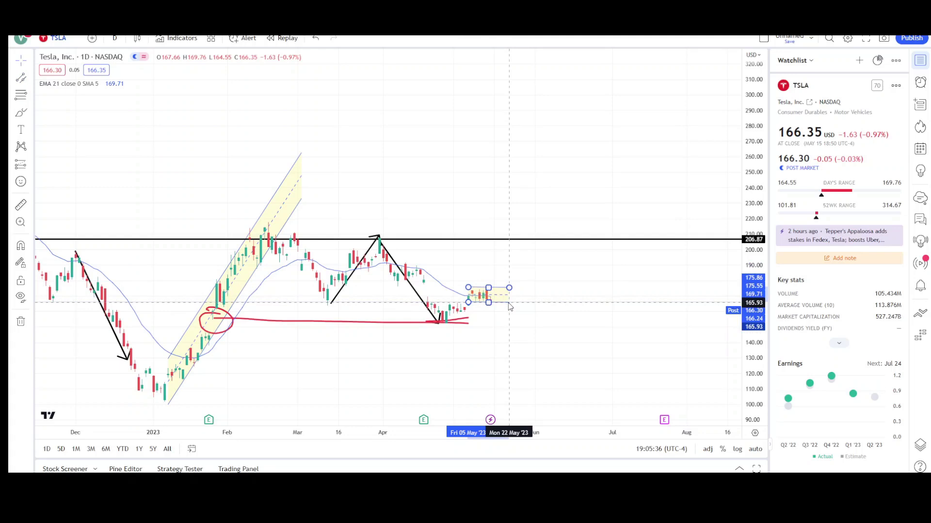
pyautogui.click(504, 310)
# Step: Brush a red arrow rising from the top of the May channel to the 206.87 line
pyautogui.scroll(-3, 546, 297)
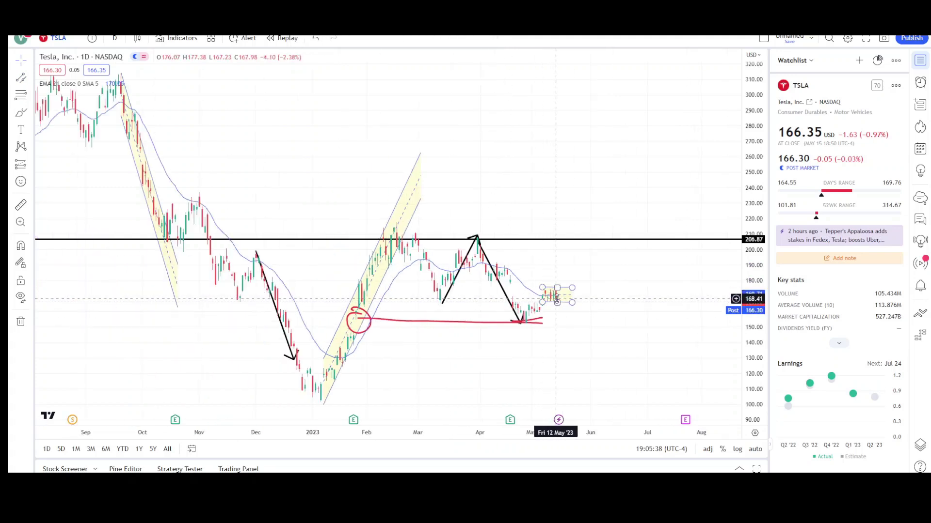
pyautogui.scroll(2, 537, 249)
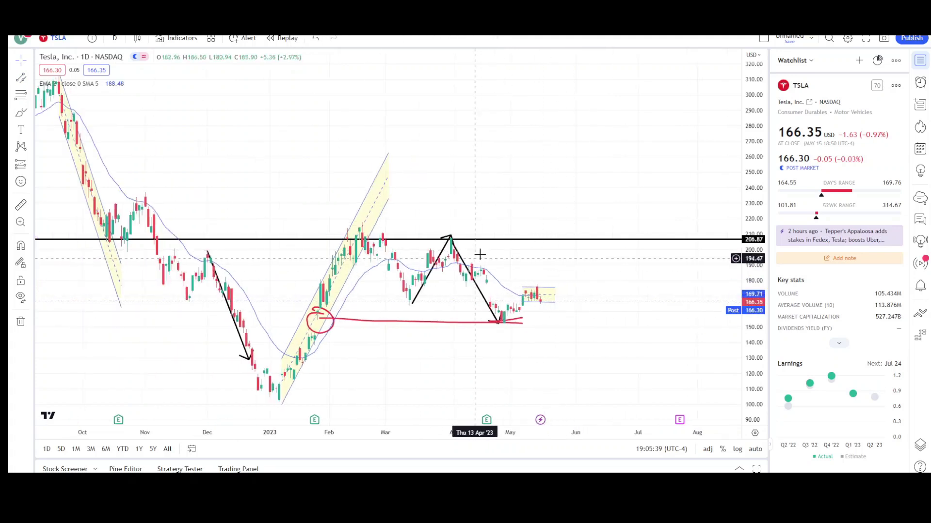
pyautogui.click(529, 302)
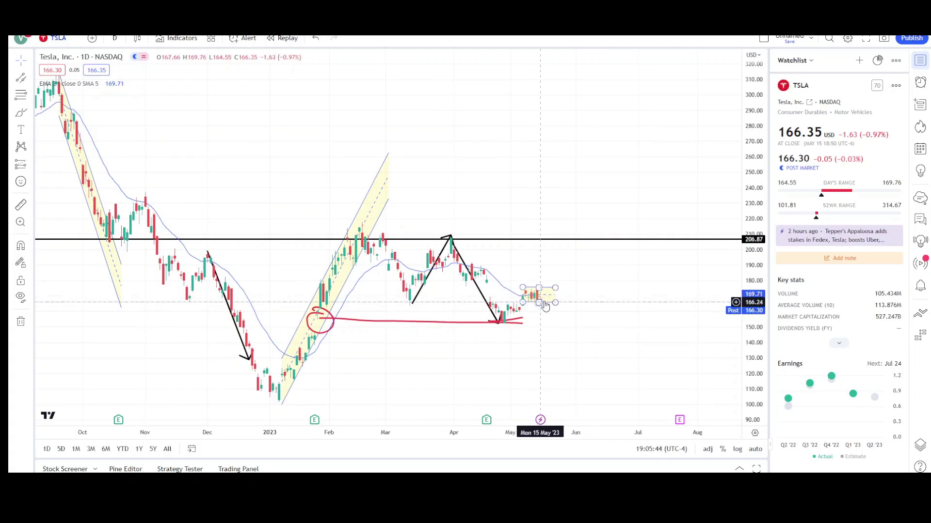
pyautogui.scroll(2, 567, 315)
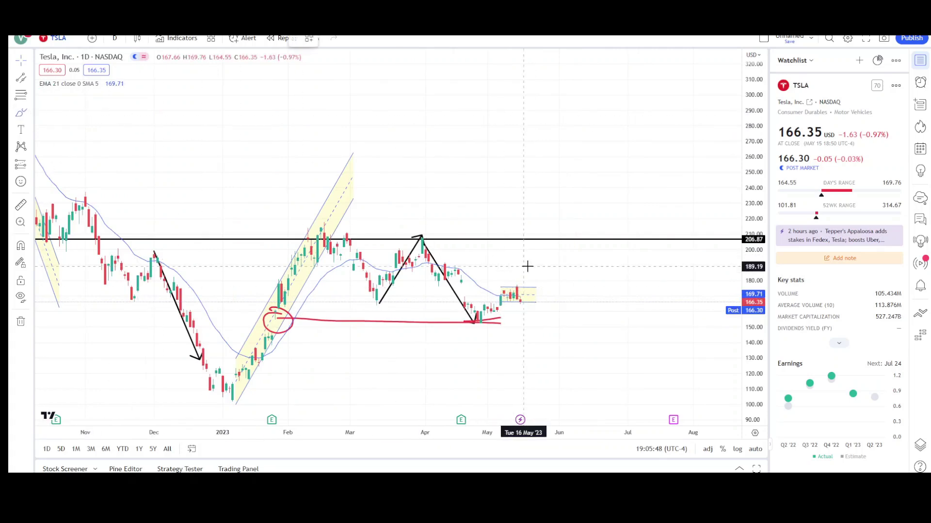
pyautogui.moveTo(532, 290); pyautogui.dragTo(543, 238)
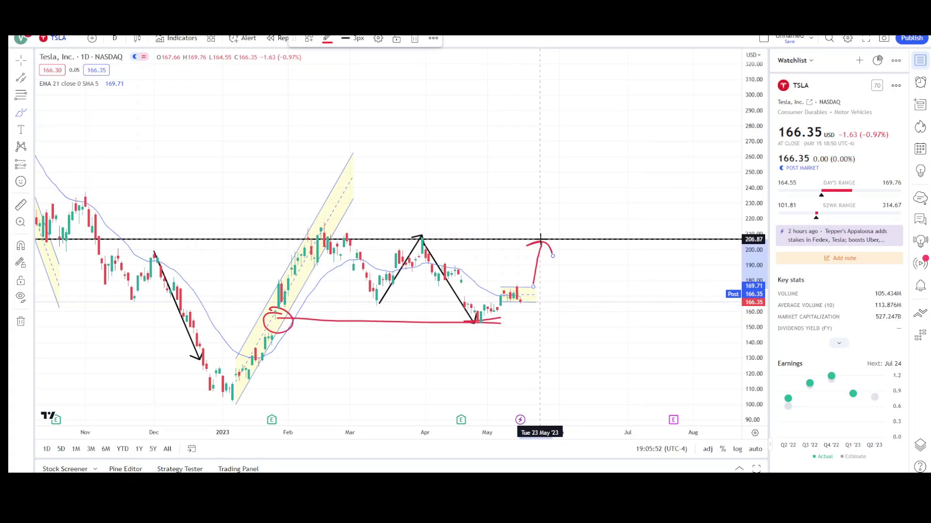
pyautogui.scroll(-2, 533, 252)
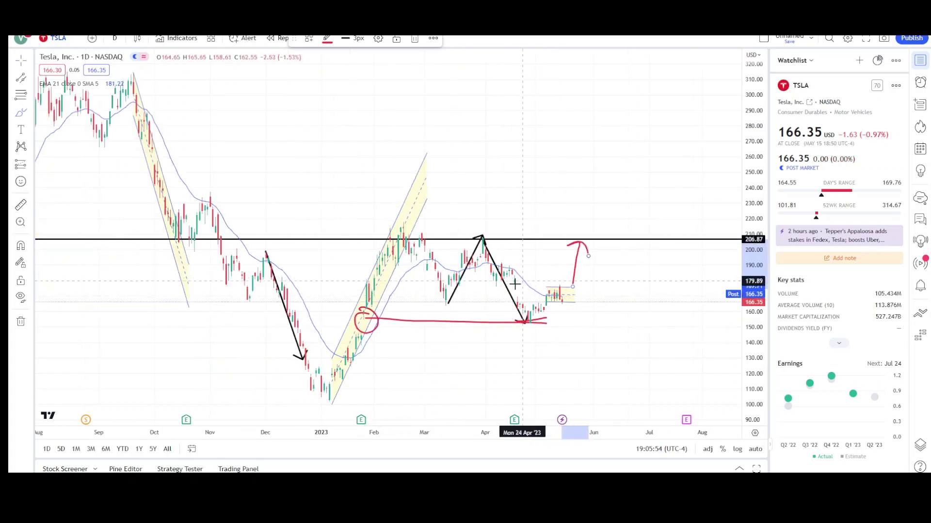
pyautogui.scroll(1, 482, 286)
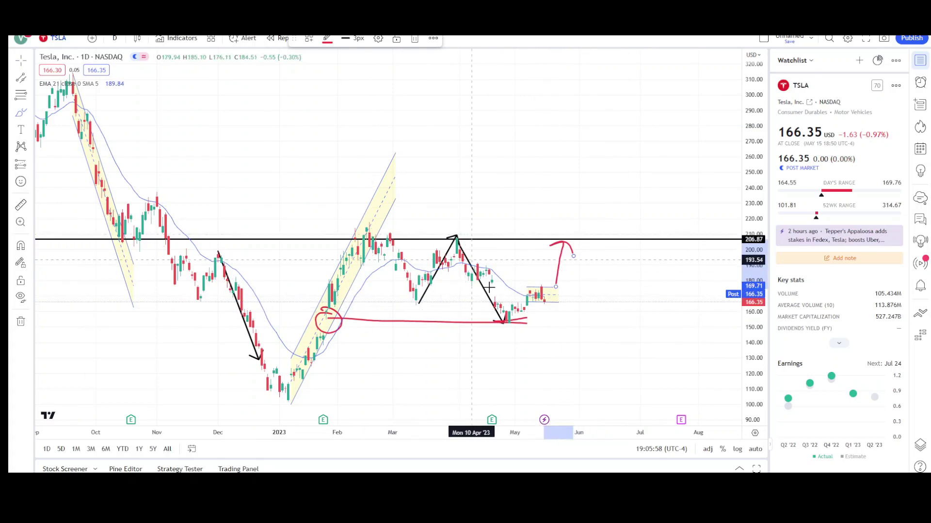
pyautogui.click(21, 63)
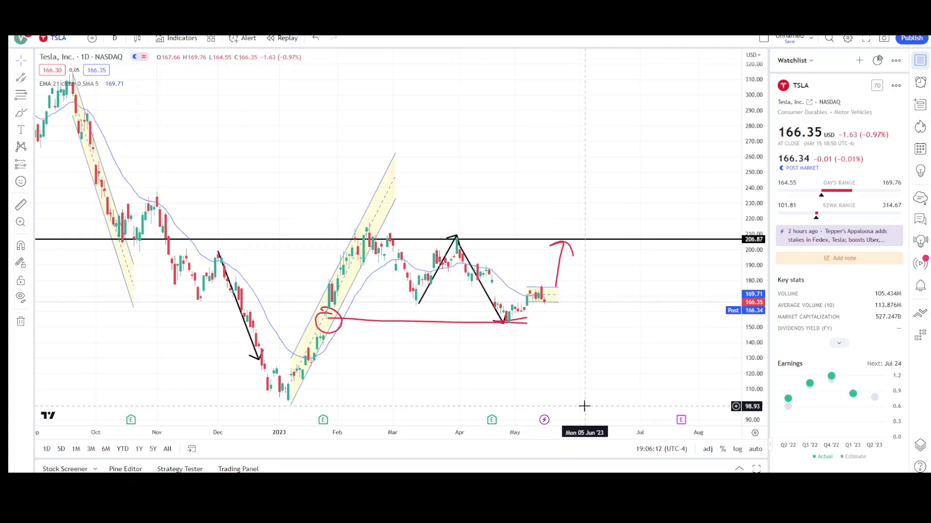
# Step: Remove all drawings from the chart and switch it to the 1 week interval
pyautogui.rightClick(476, 264)
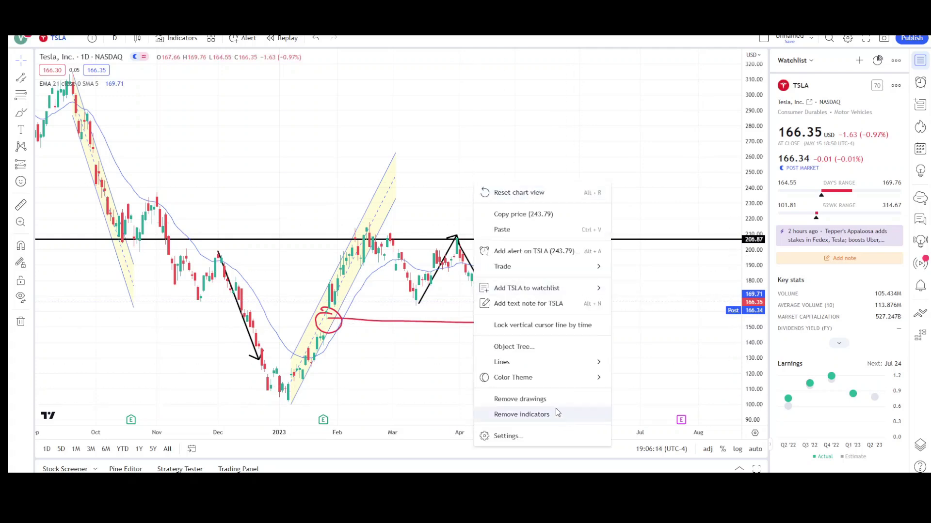
pyautogui.click(521, 398)
pyautogui.click(115, 37)
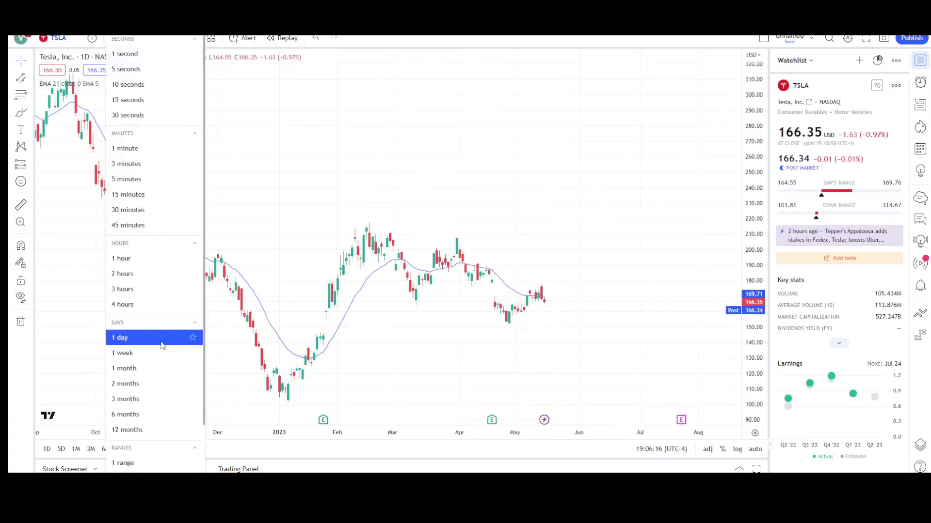
pyautogui.click(128, 351)
pyautogui.doubleClick(487, 436)
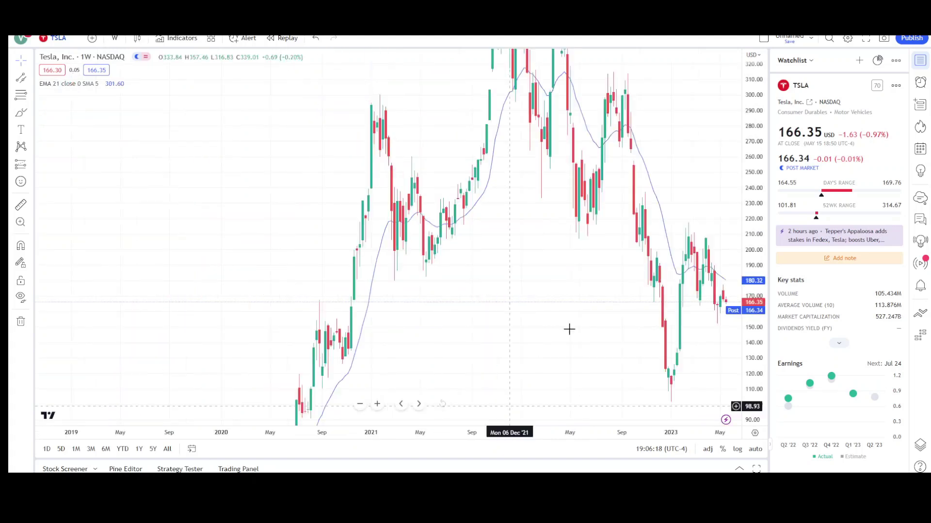
# Step: Draw a descending parallel channel from the November 2021 high along the September 2022 high to November 2023, with its lower edge along the mid-2022 lows
pyautogui.moveTo(745, 136); pyautogui.dragTo(536, 174)
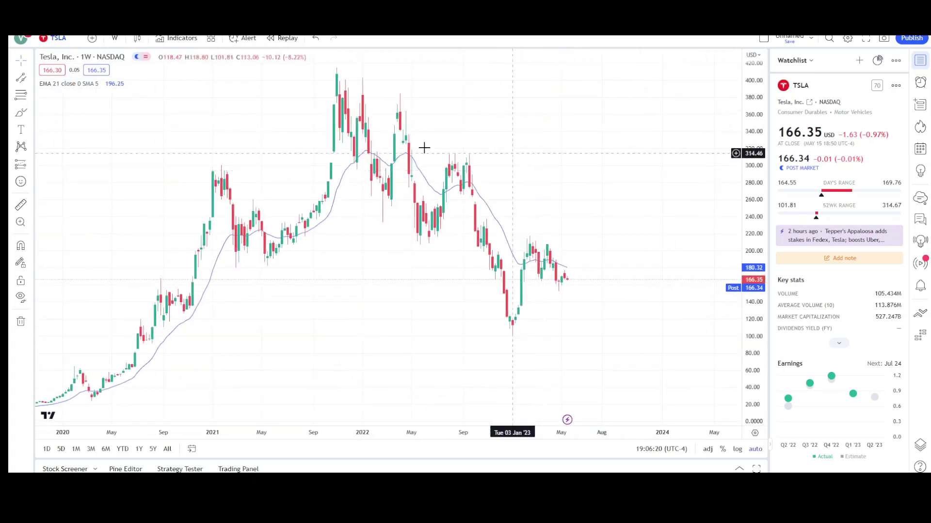
pyautogui.click(336, 67)
pyautogui.click(645, 294)
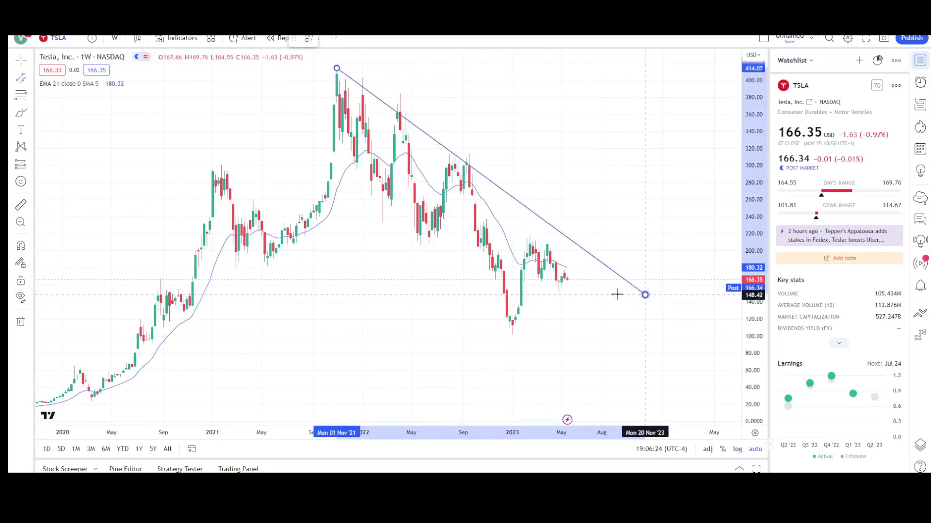
pyautogui.click(483, 283)
pyautogui.moveTo(459, 301); pyautogui.dragTo(416, 301)
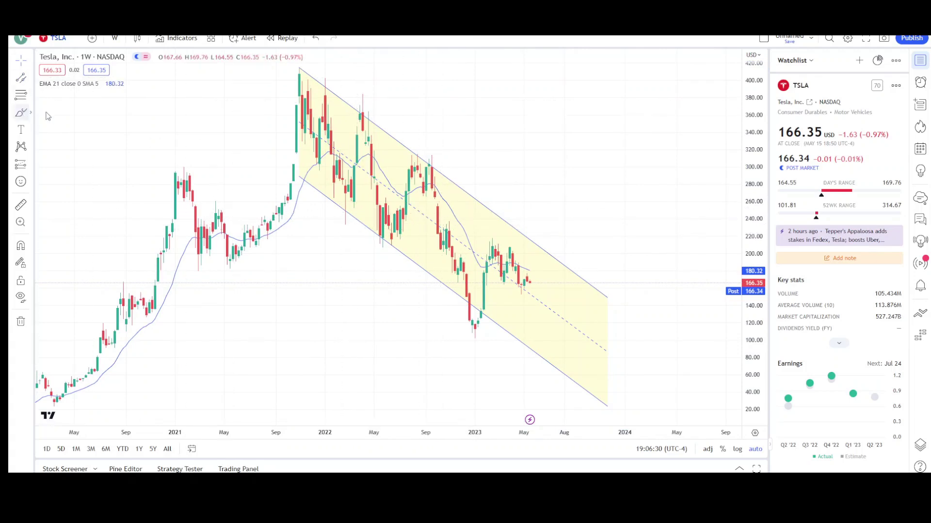
# Step: Brush a red circle around the January 2023 low beneath the channel, and add a horizontal line at 199.53
pyautogui.moveTo(469, 305); pyautogui.dragTo(470, 341)
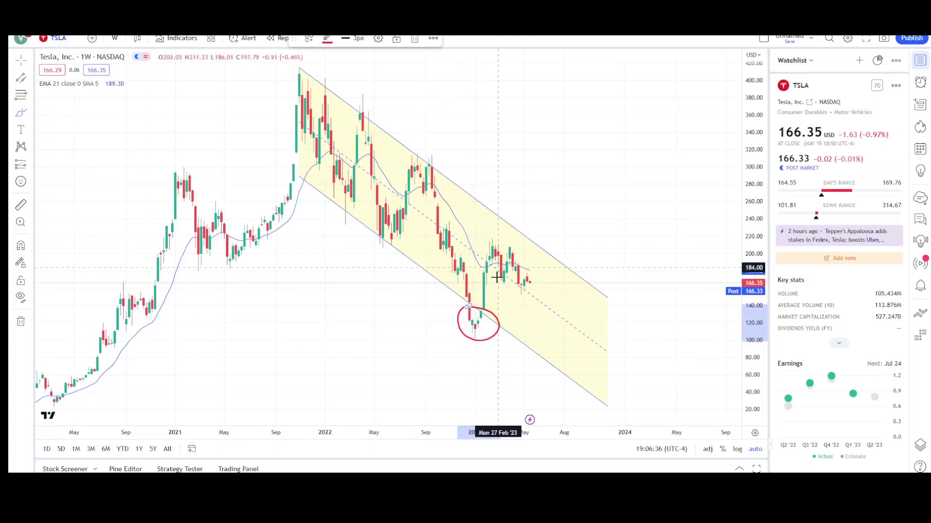
pyautogui.click(29, 78)
pyautogui.click(68, 194)
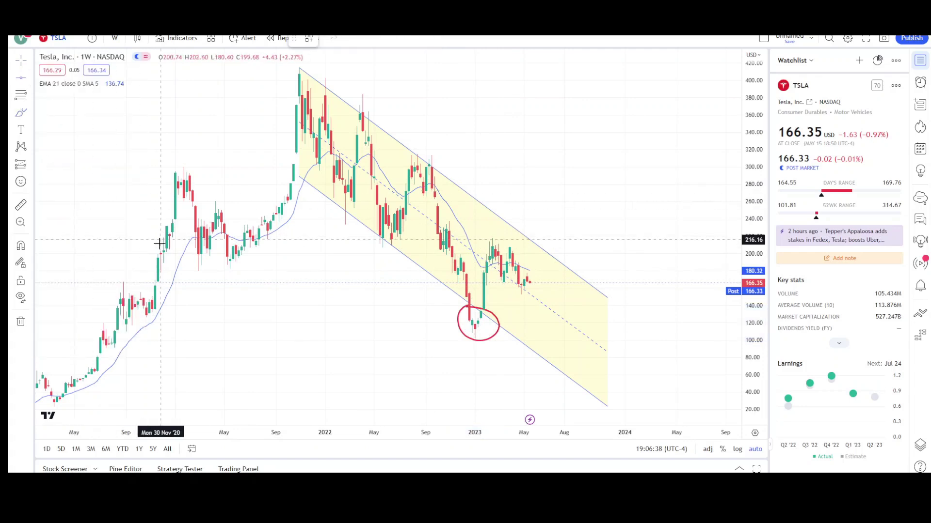
pyautogui.click(159, 253)
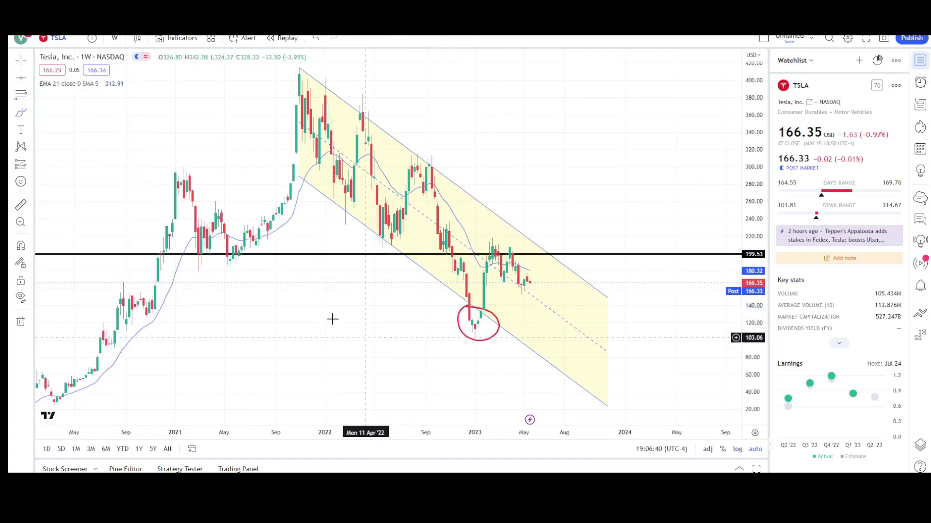
# Step: Brush a small red circle above the channel near mid-2023, and a red arrow descending to it
pyautogui.click(23, 113)
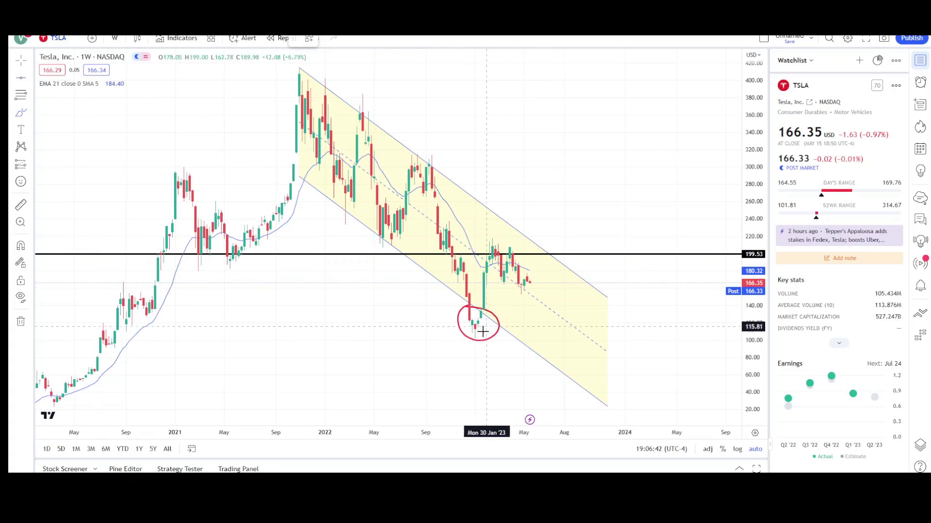
pyautogui.moveTo(578, 210); pyautogui.dragTo(571, 204)
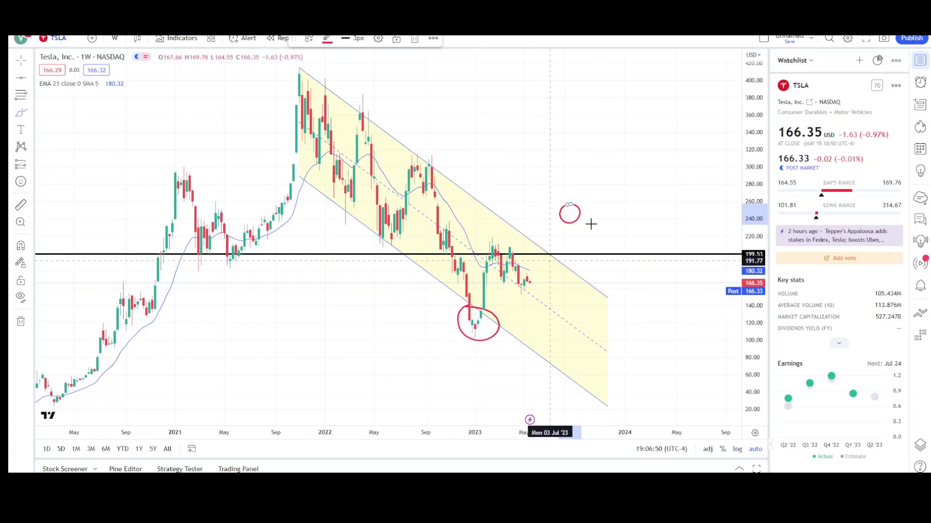
pyautogui.moveTo(500, 157)
pyautogui.mouseDown()
pyautogui.moveTo(542, 197)
pyautogui.moveTo(529, 220)
pyautogui.moveTo(556, 184)
pyautogui.mouseUp()
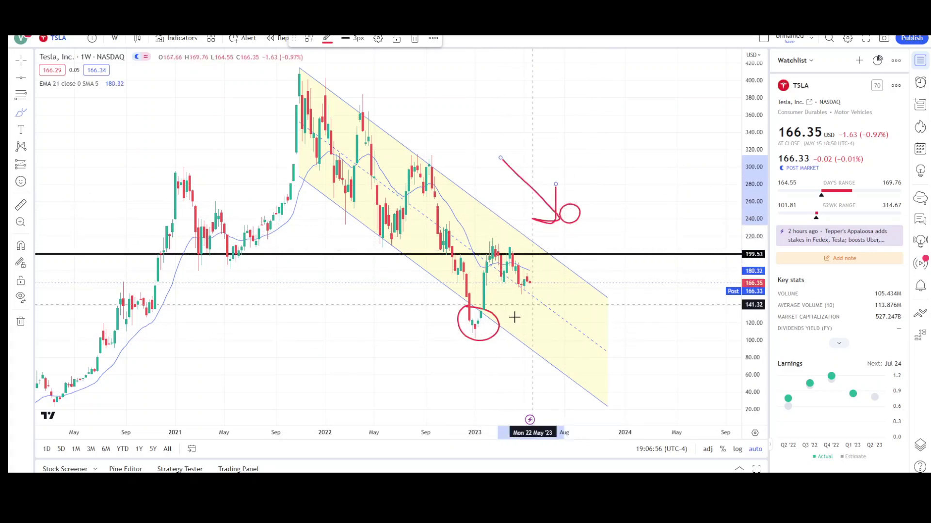
# Step: Add a horizontal line at 112.42, through the circled January 2023 low
pyautogui.scroll(3, 542, 281)
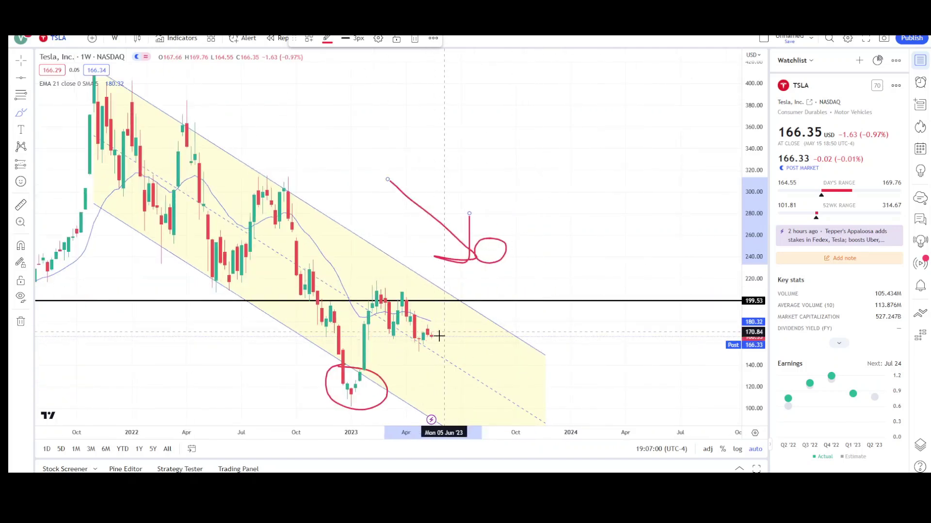
pyautogui.scroll(-4, 442, 329)
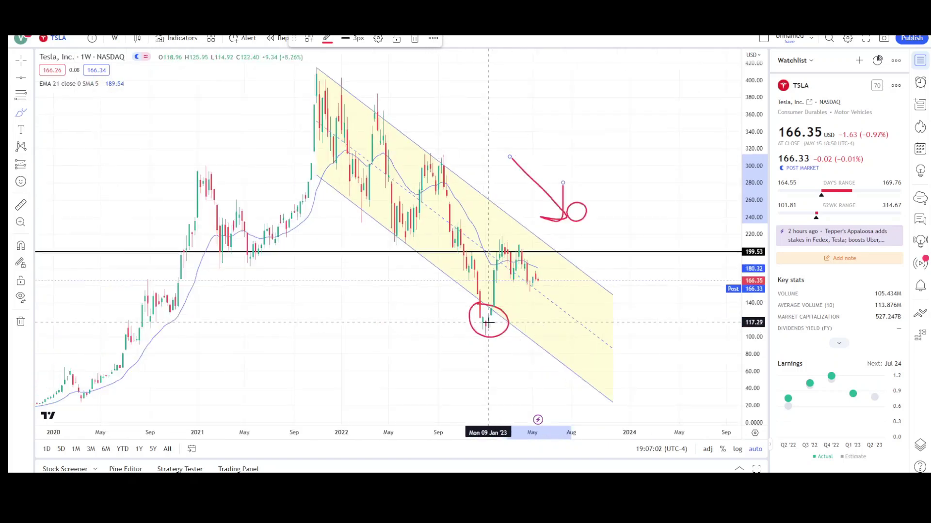
pyautogui.scroll(1, 520, 297)
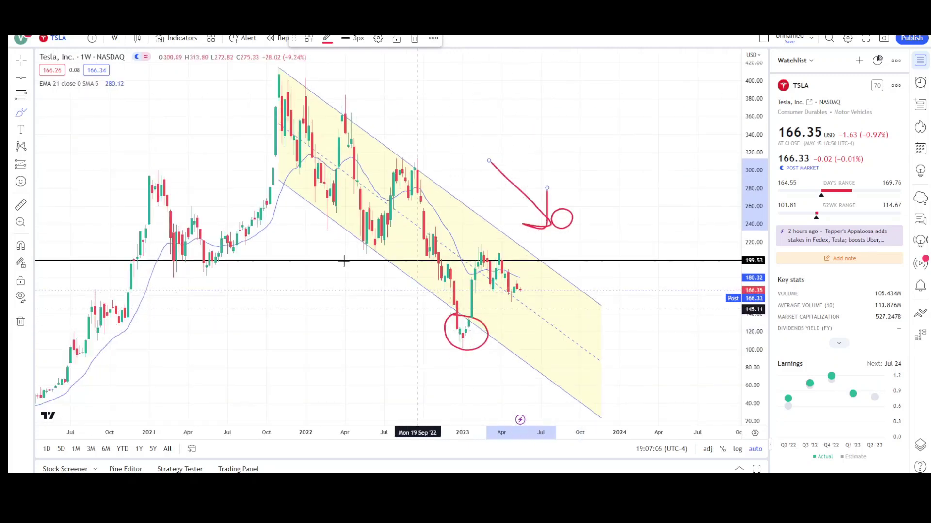
pyautogui.click(21, 78)
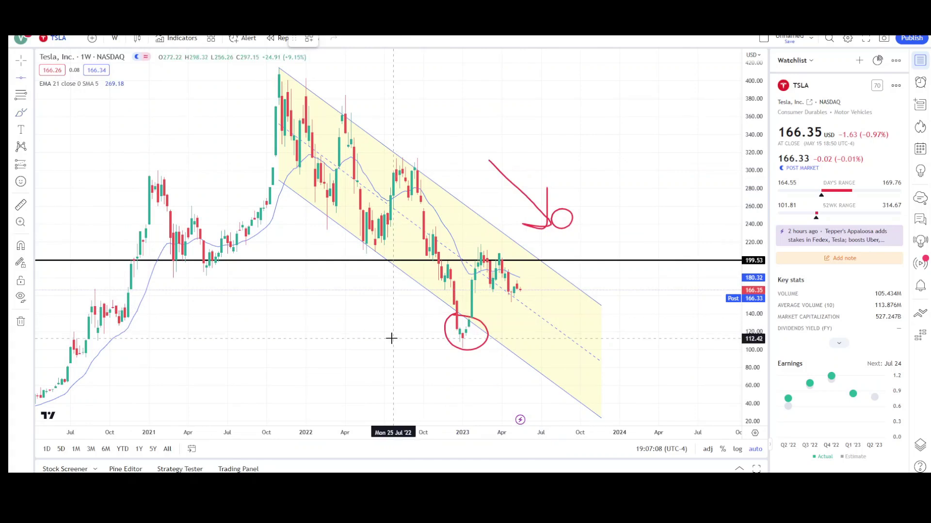
pyautogui.hotkey('alt', 'h')
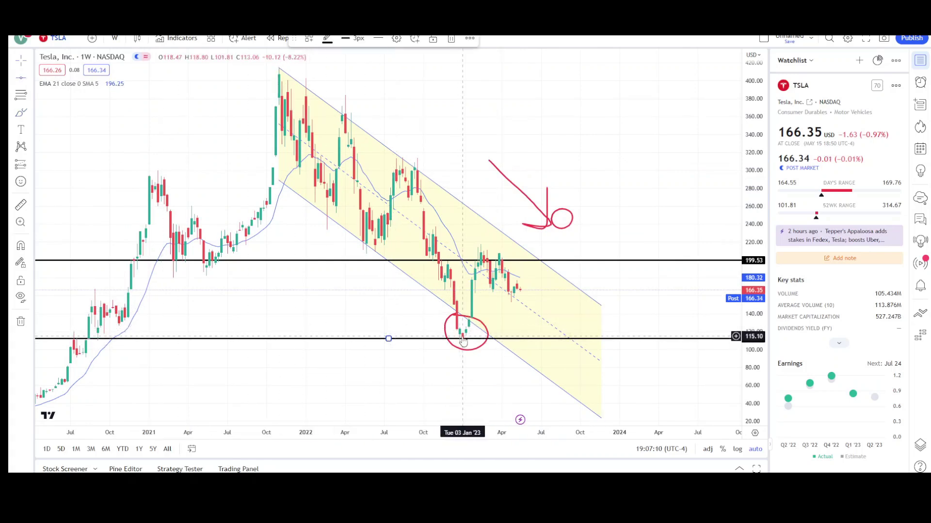
# Step: Brush a curved red arrow falling from the latest weekly candle toward the 112.42 line
pyautogui.scroll(2, 472, 342)
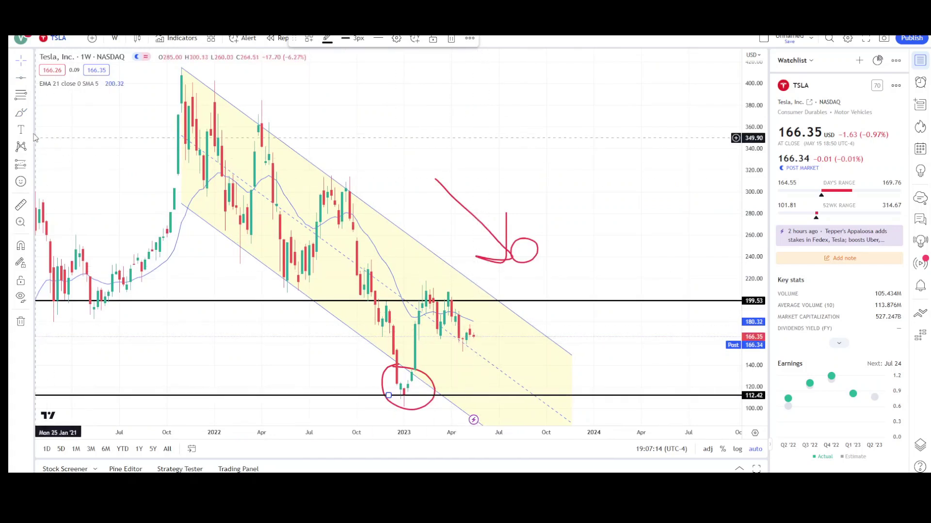
pyautogui.click(21, 112)
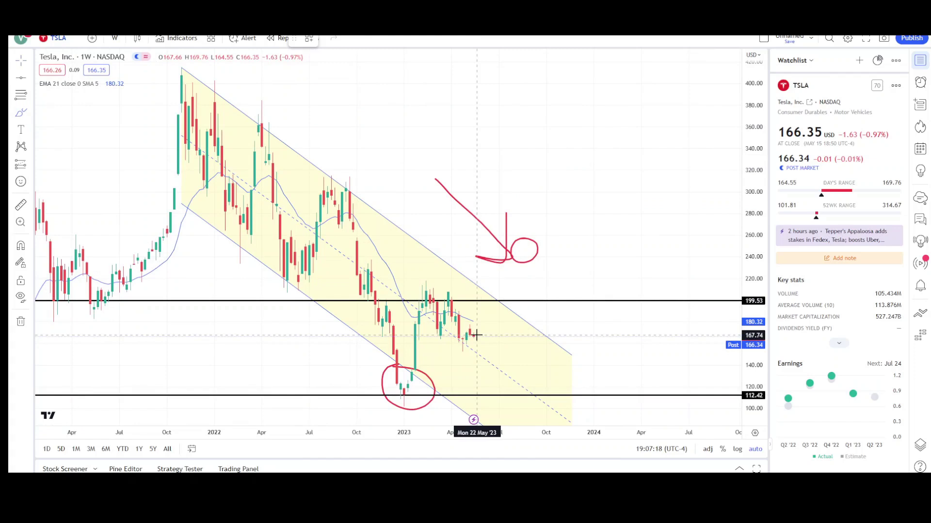
pyautogui.moveTo(481, 339); pyautogui.dragTo(506, 381)
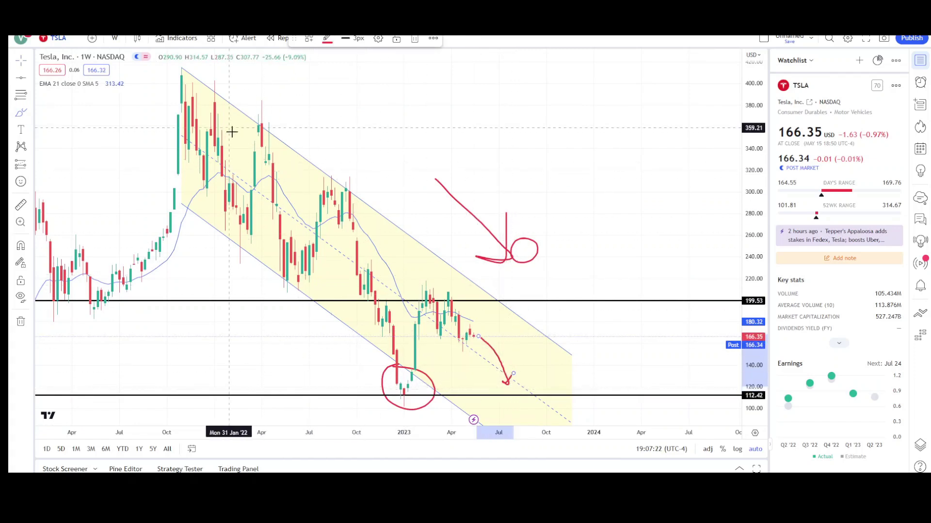
pyautogui.scroll(-3, 558, 348)
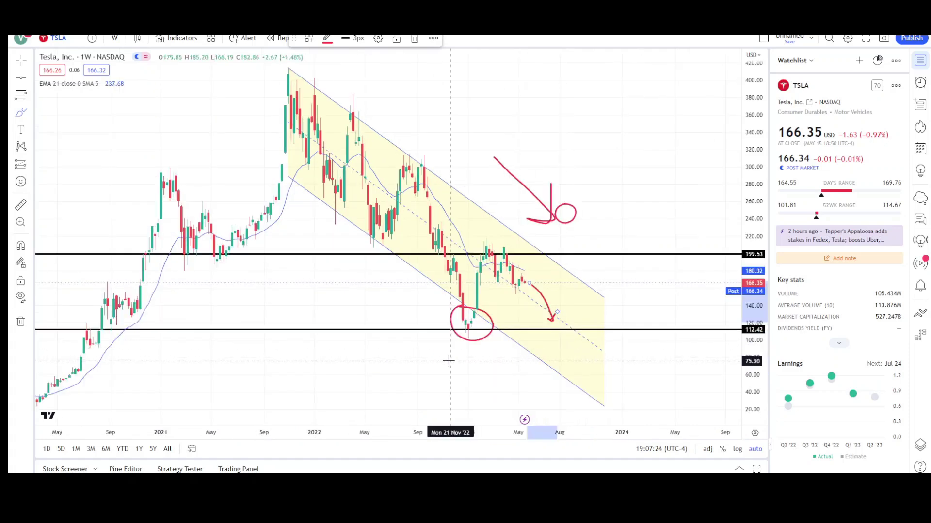
pyautogui.scroll(2, 479, 361)
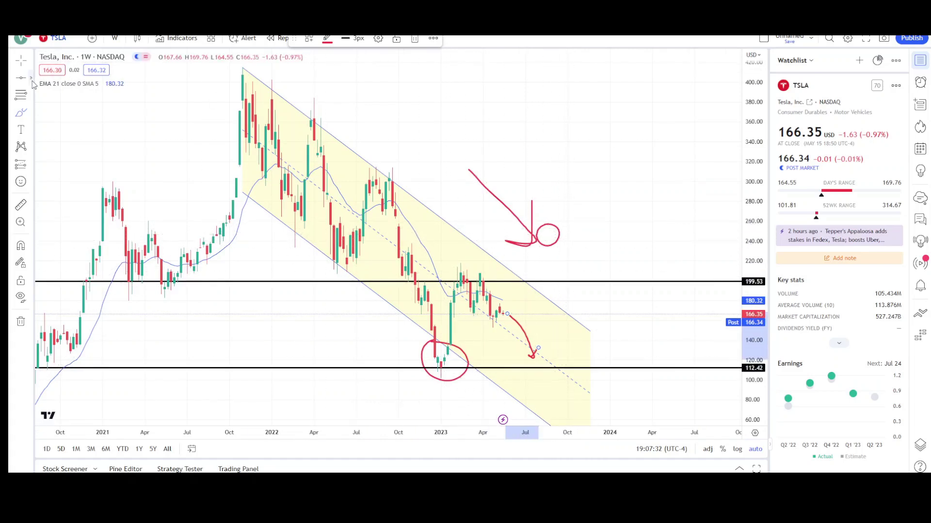
# Step: Draw a black arrow along the February–March 2023 decline and move it onto the decline ending 24 April, from about 208.6 to 154.5
pyautogui.click(31, 78)
pyautogui.click(63, 96)
pyautogui.click(460, 263)
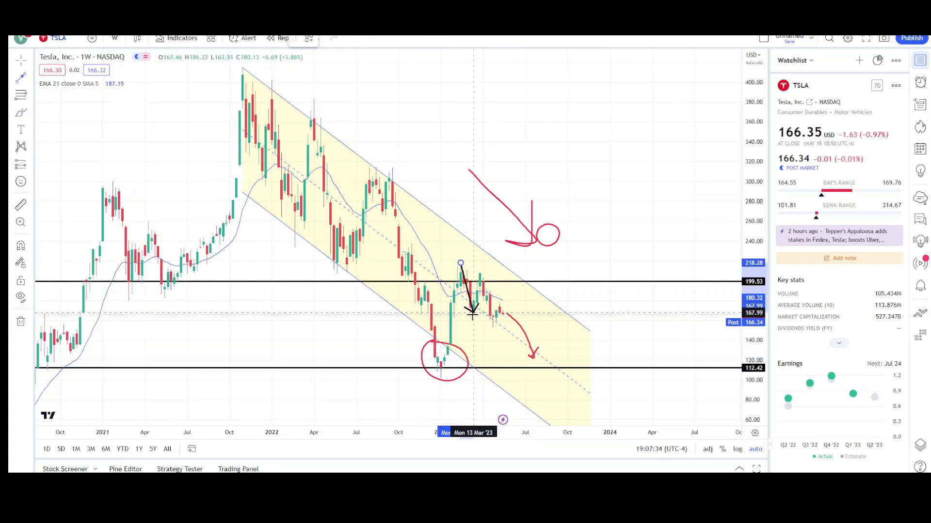
pyautogui.click(473, 315)
pyautogui.moveTo(469, 300); pyautogui.dragTo(489, 309)
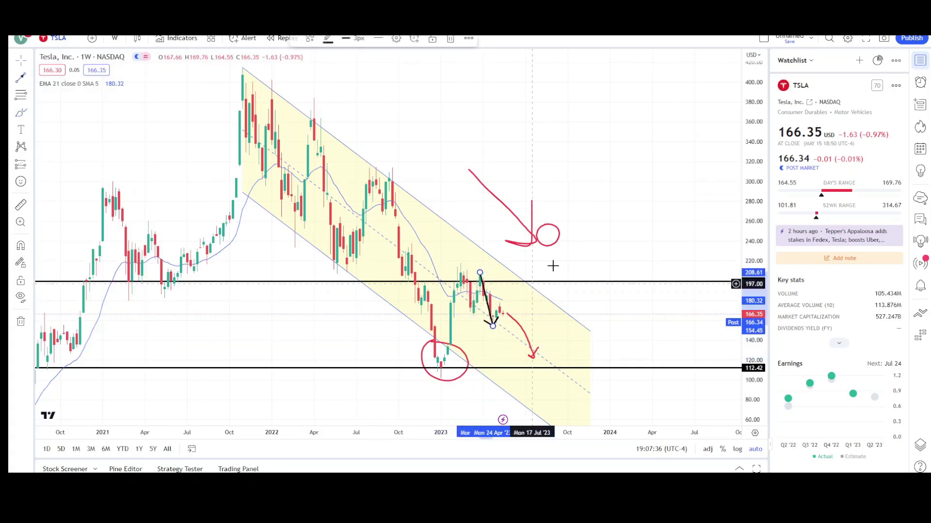
pyautogui.click(566, 261)
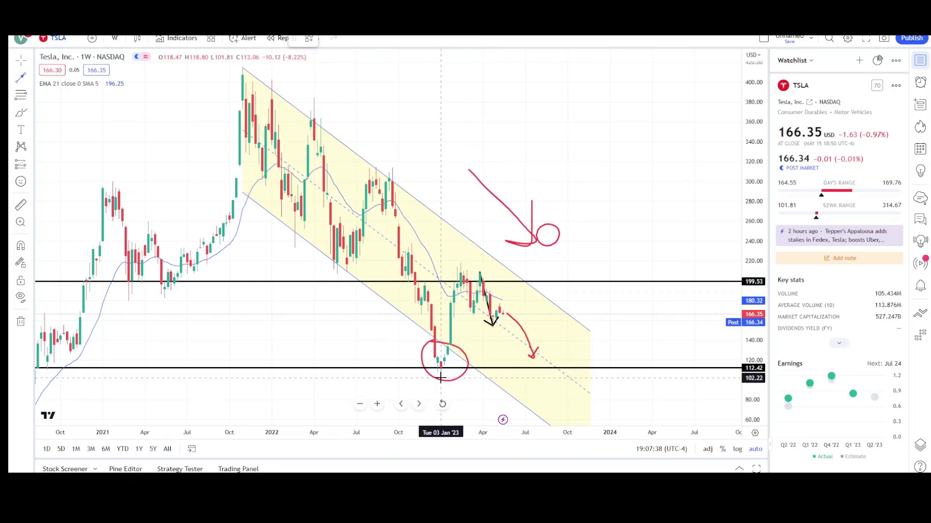
# Step: Try projecting the January–February 2023 rise upward from the late-April low with a black arrow, and delete that arrow
pyautogui.click(441, 378)
pyautogui.click(460, 261)
pyautogui.moveTo(453, 309)
pyautogui.mouseDown()
pyautogui.moveTo(515, 271)
pyautogui.moveTo(504, 264)
pyautogui.mouseUp()
pyautogui.click(557, 277)
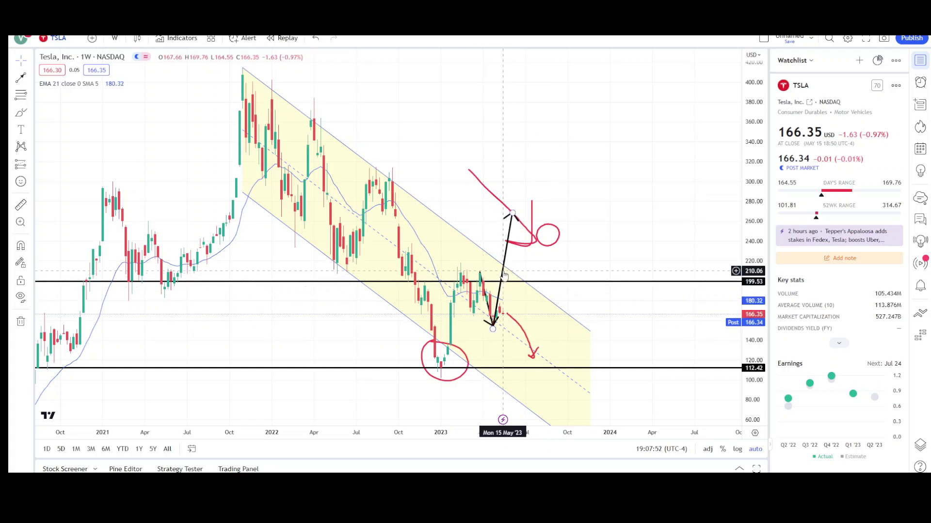
pyautogui.press('Delete')
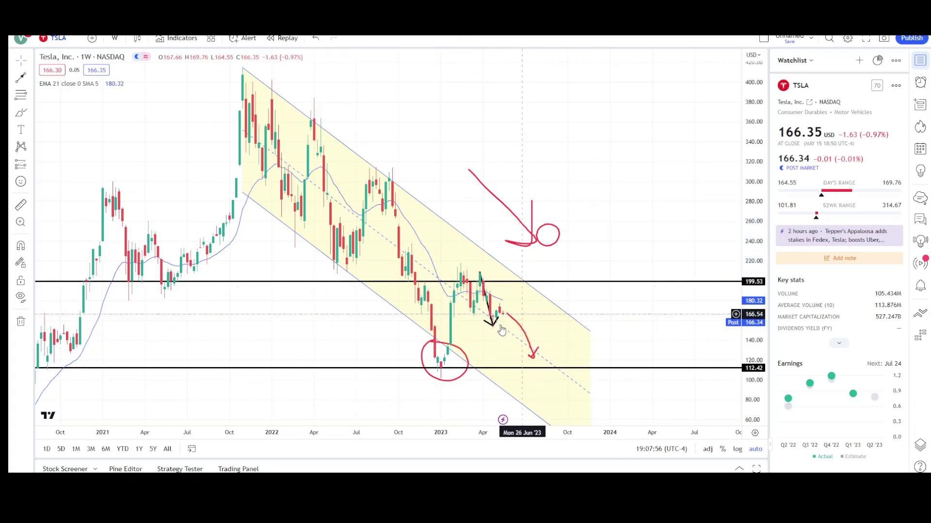
pyautogui.scroll(2, 508, 324)
pyautogui.scroll(-2, 456, 345)
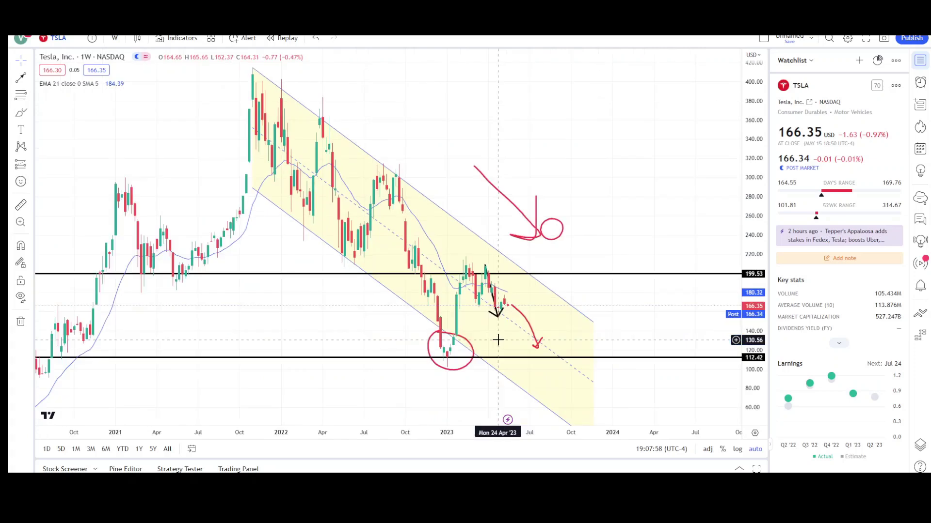
pyautogui.scroll(-1, 498, 340)
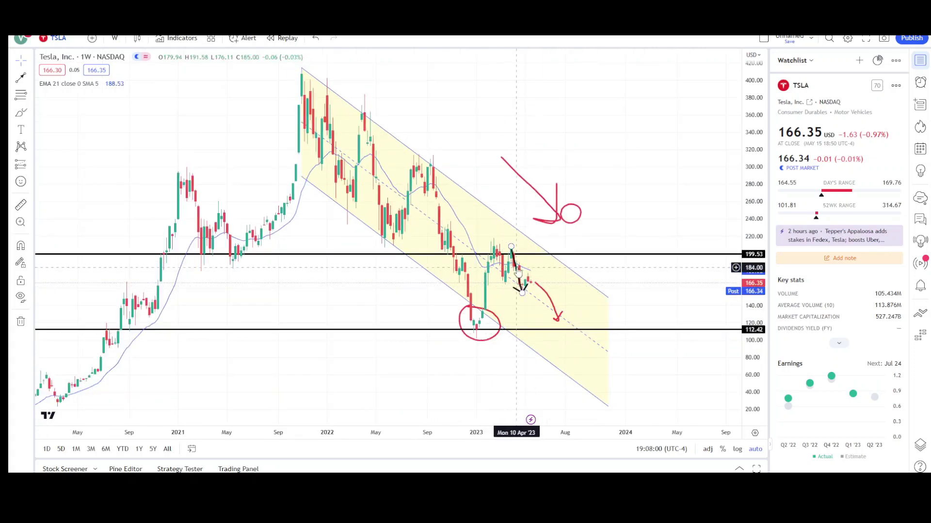